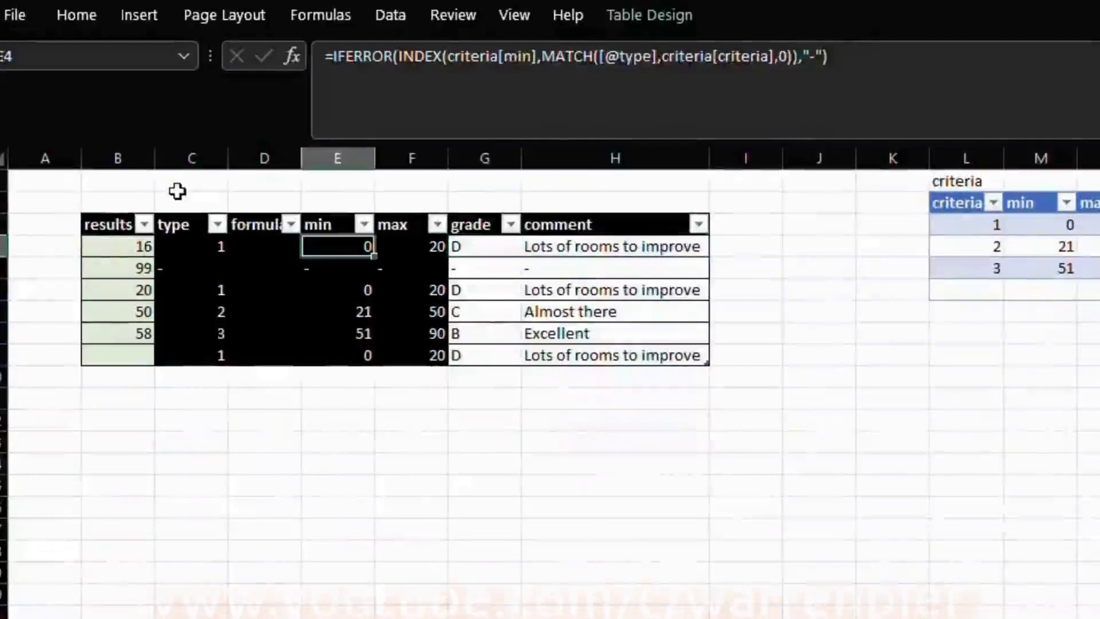
key("Left")
key("Left")
key("Left")
key("Left")
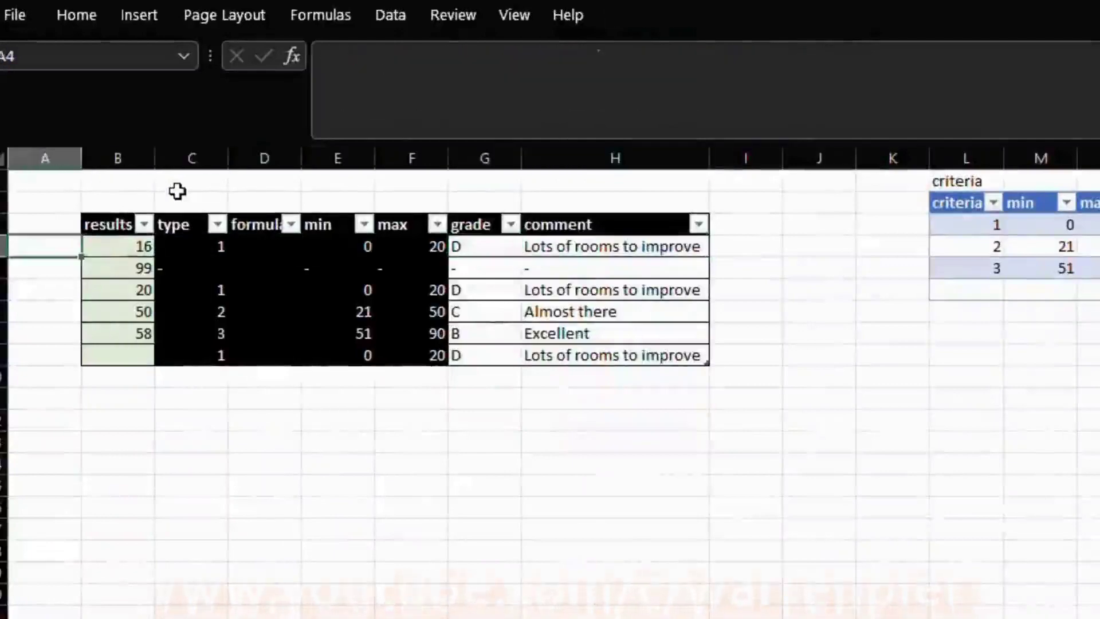
key("Up")
key("Up")
key("Right")
key("Right")
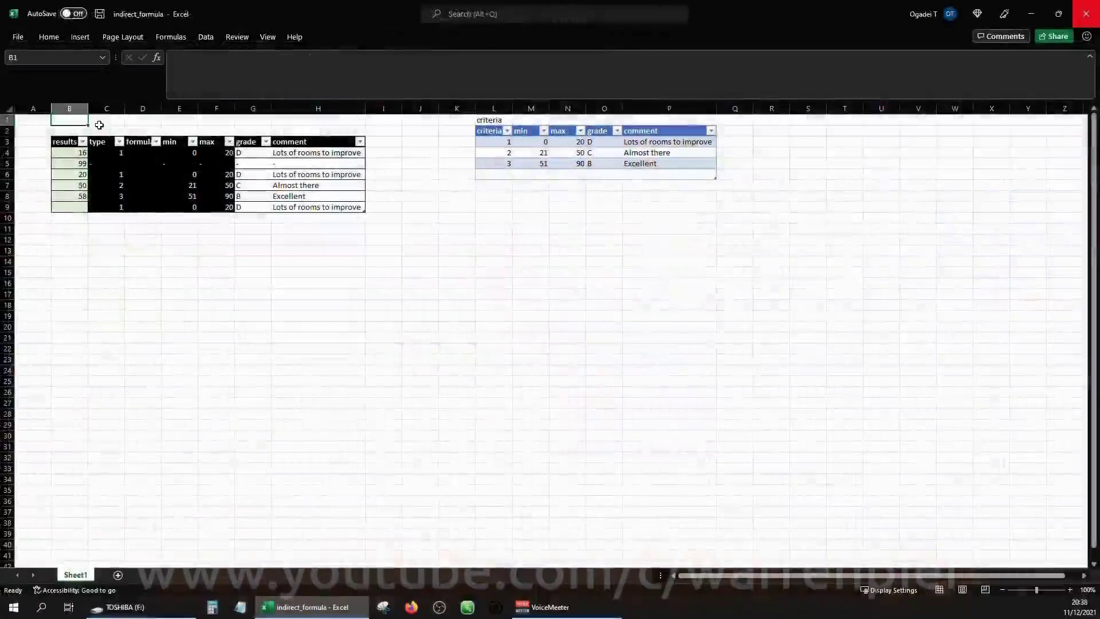
key("Down")
key("Down")
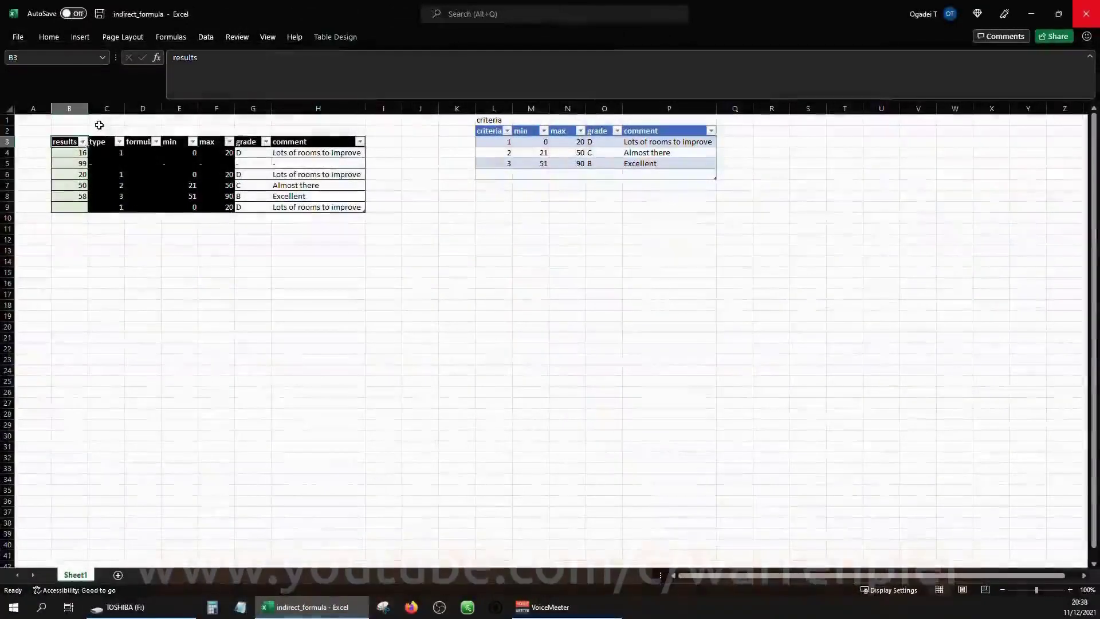
Review the workbook's criteria and data table names and their cell ranges in the Name Manager
key("ctrl+F3")
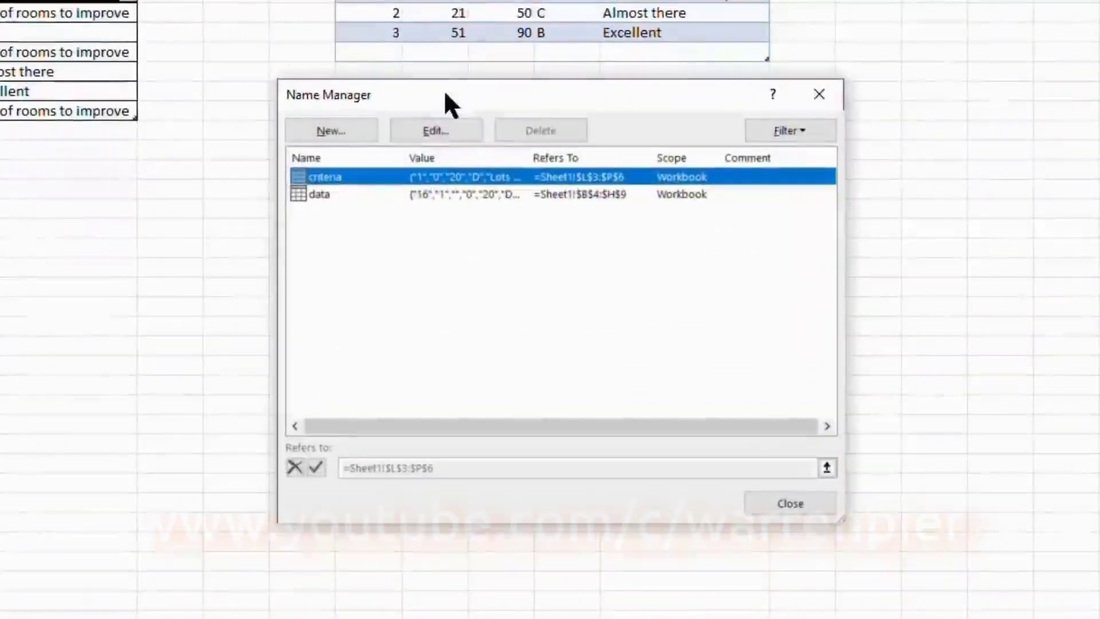
left_click(329, 195)
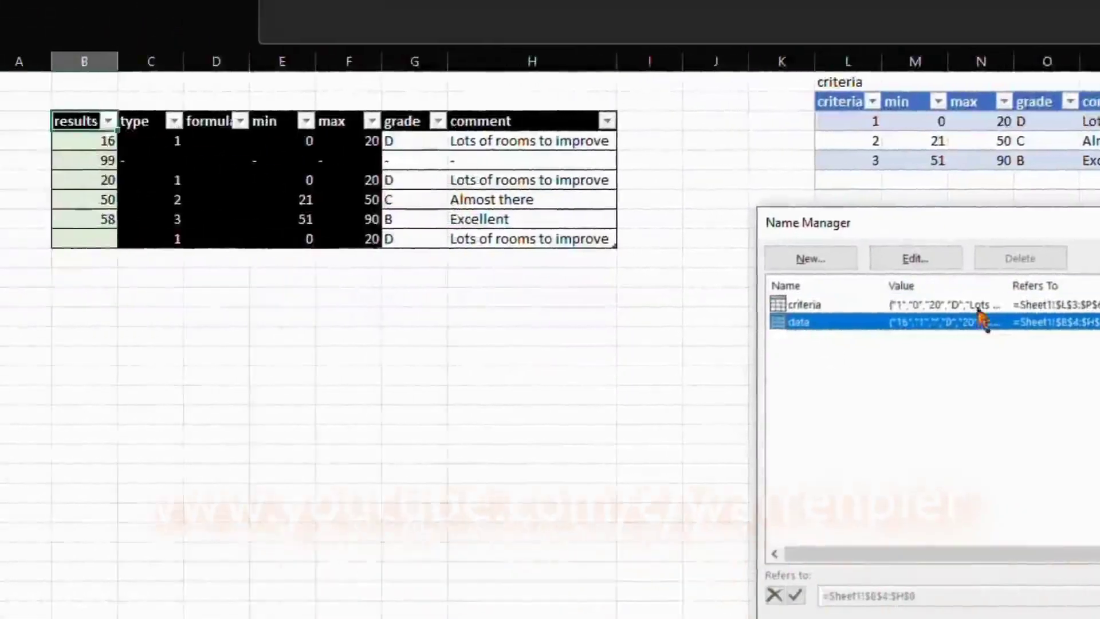
left_click(699, 304)
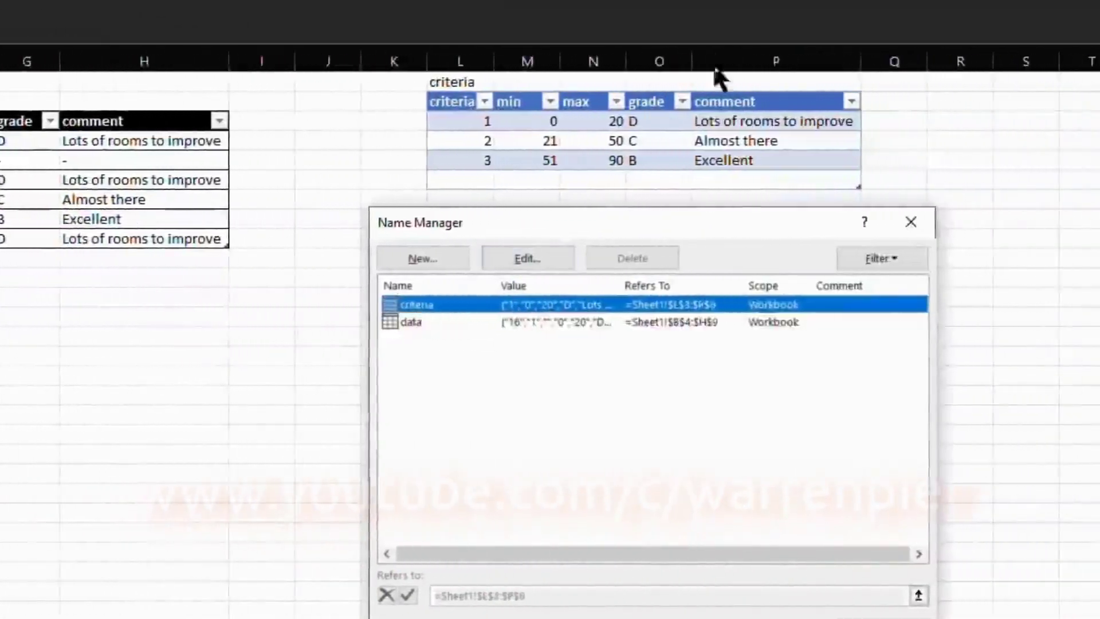
left_click_drag(773, 227, 690, 248)
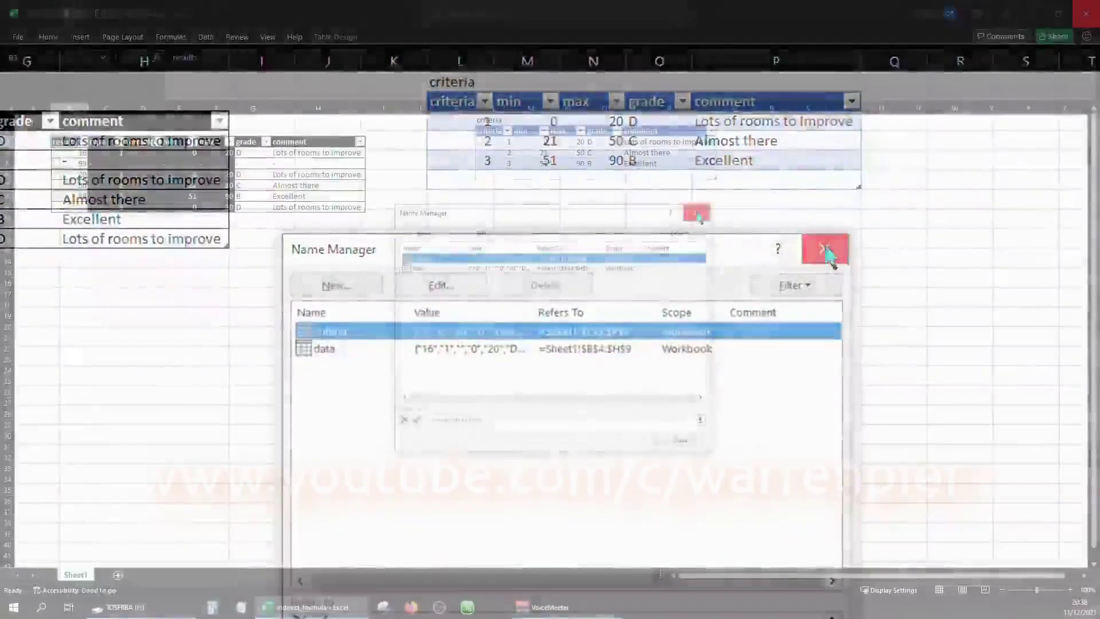
left_click(825, 250)
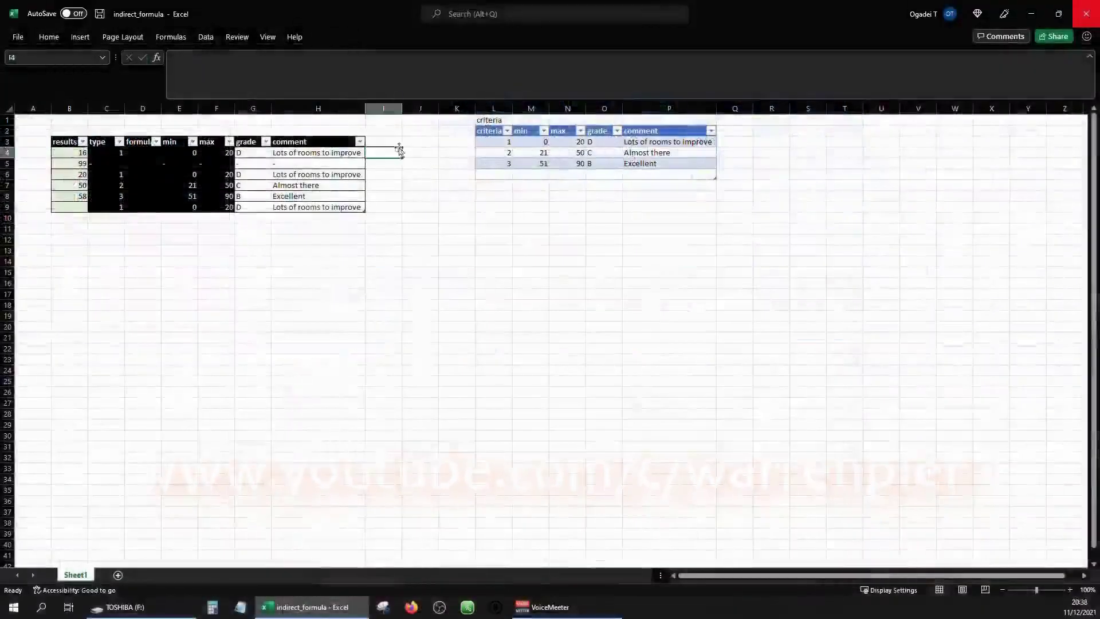
key("Right")
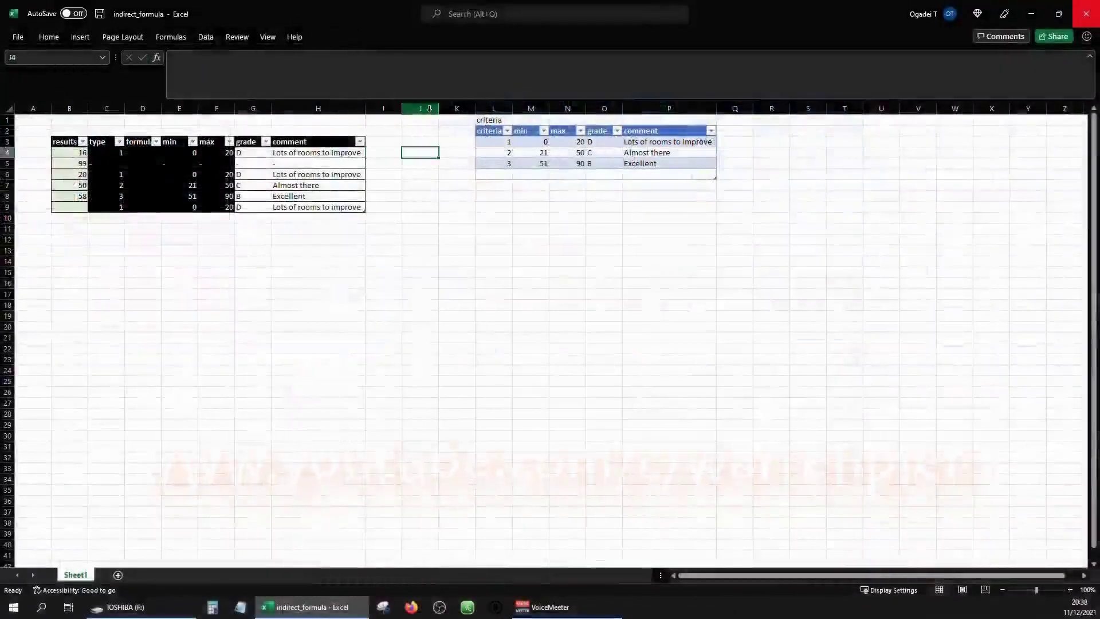
type("=if")
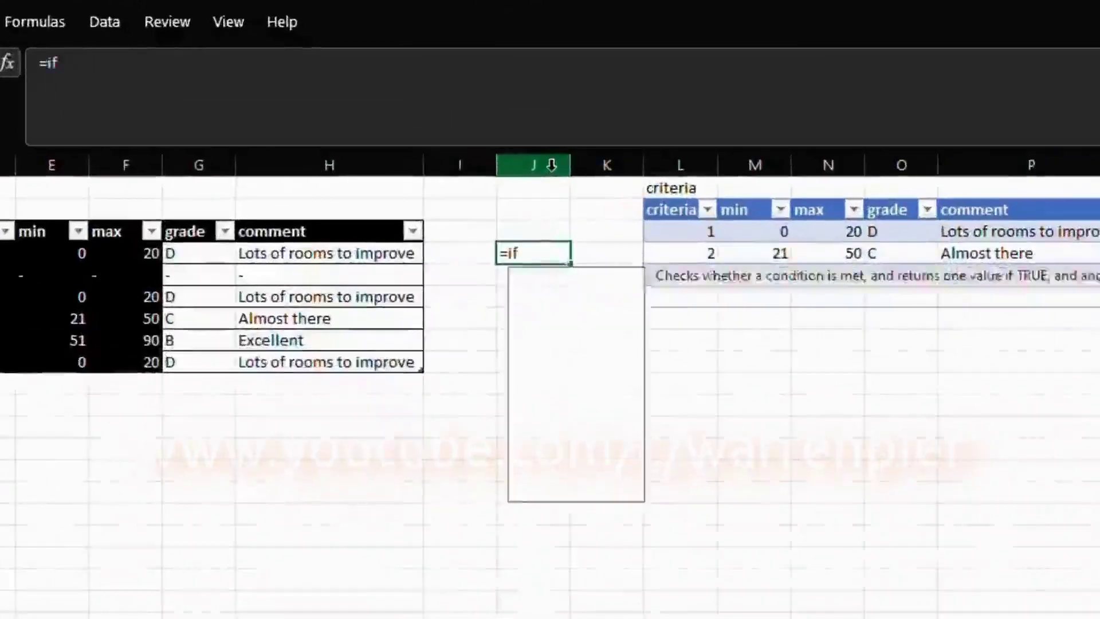
type("(cdk , g")
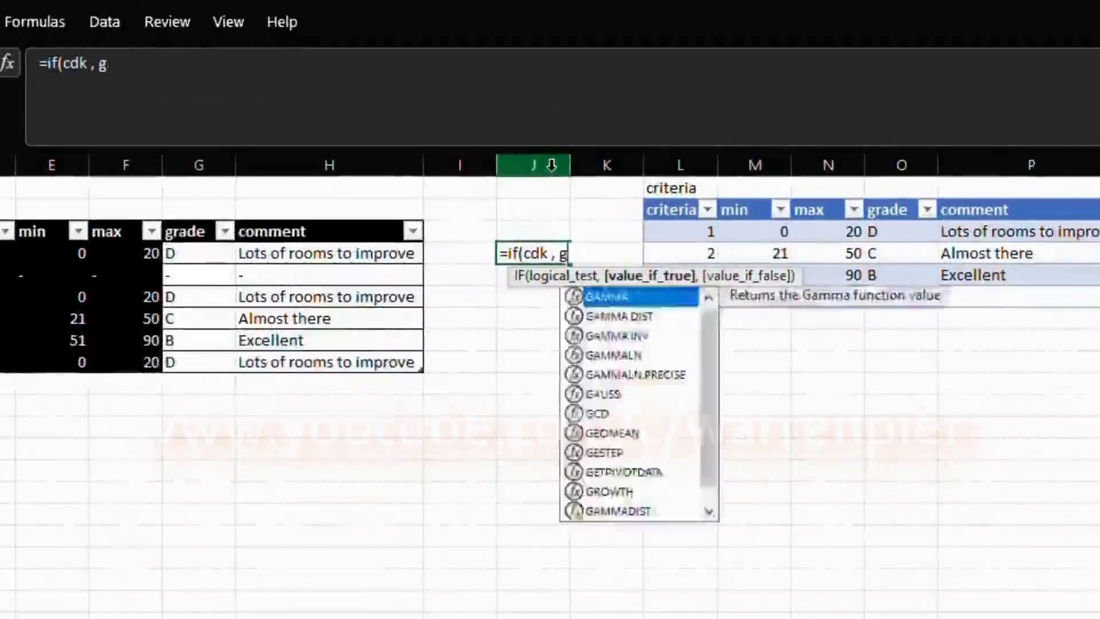
type("rade a, dkjdf")
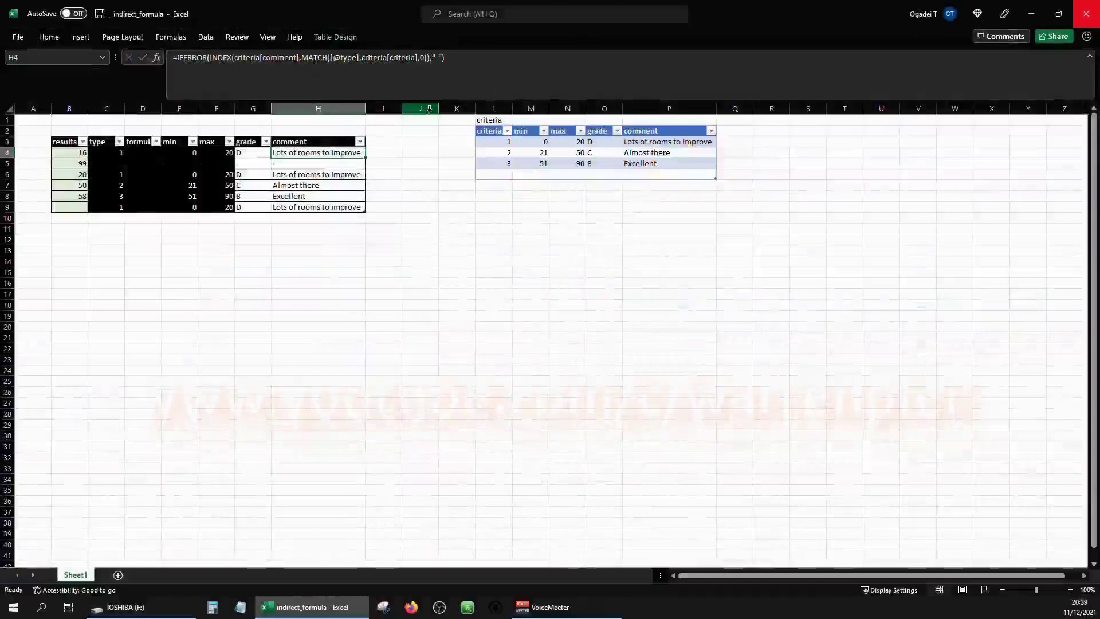
Look over the criteria table and examine the formula in the first row of the results table's type column
key("Up")
key("Up")
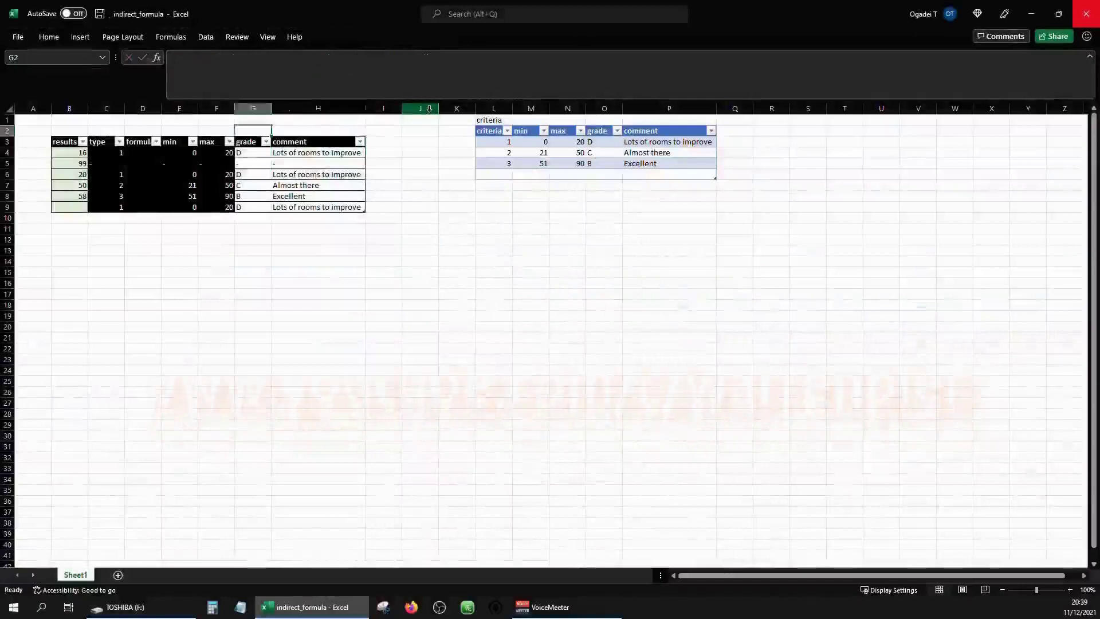
key("Right")
key("Right")
key("Right")
key("Right")
key("Down")
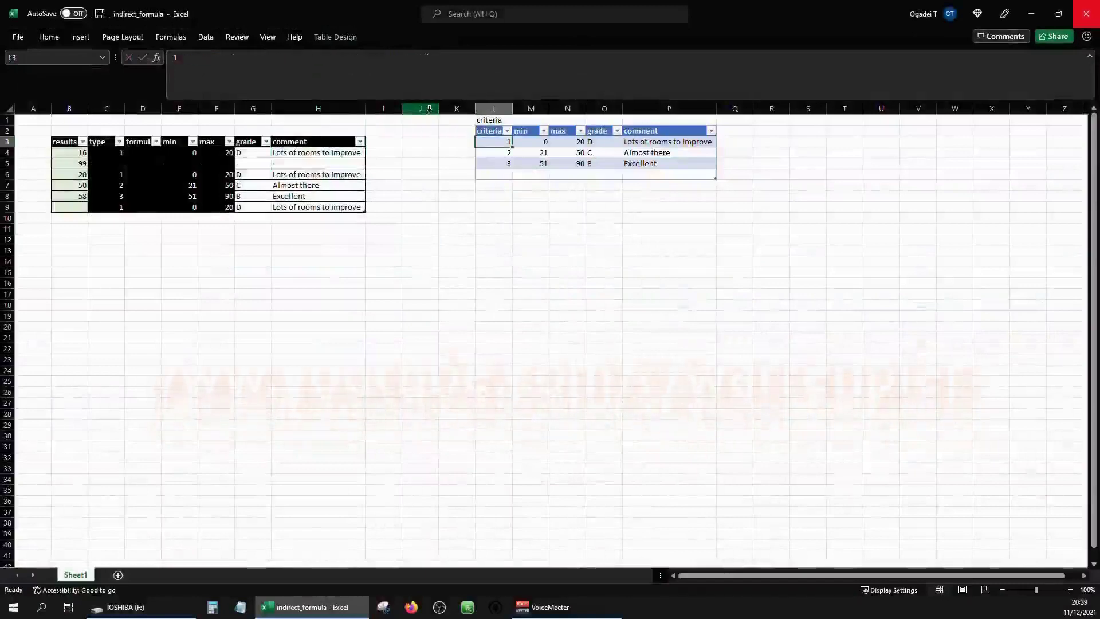
key("Left")
key("Left")
key("Left")
key("Left")
key("Left")
key("Left")
key("Left")
key("Left")
key("Left")
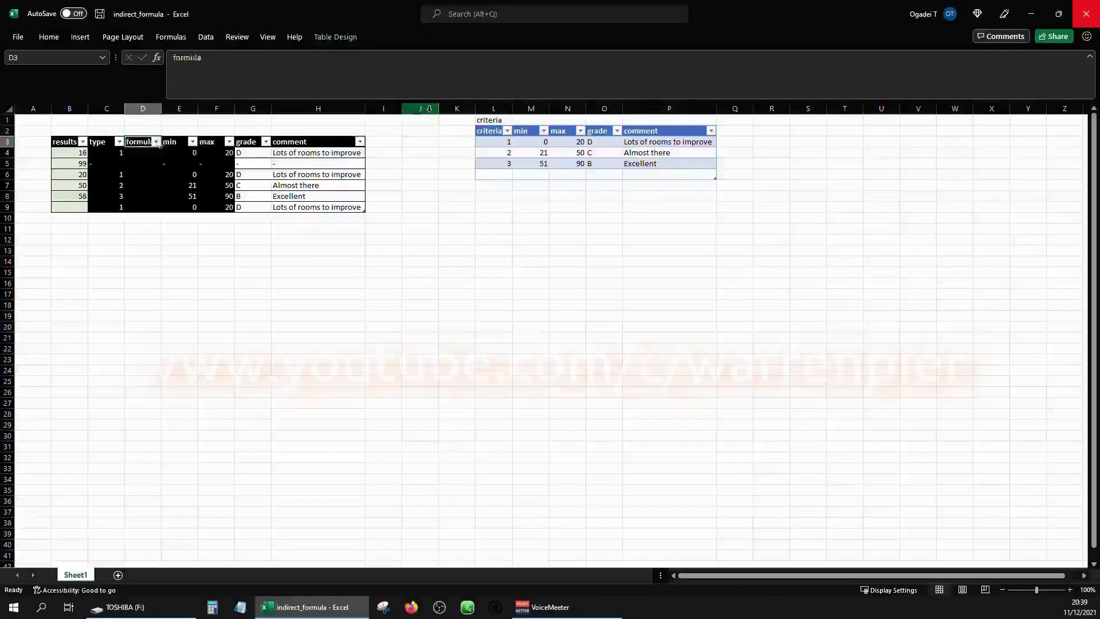
key("Down")
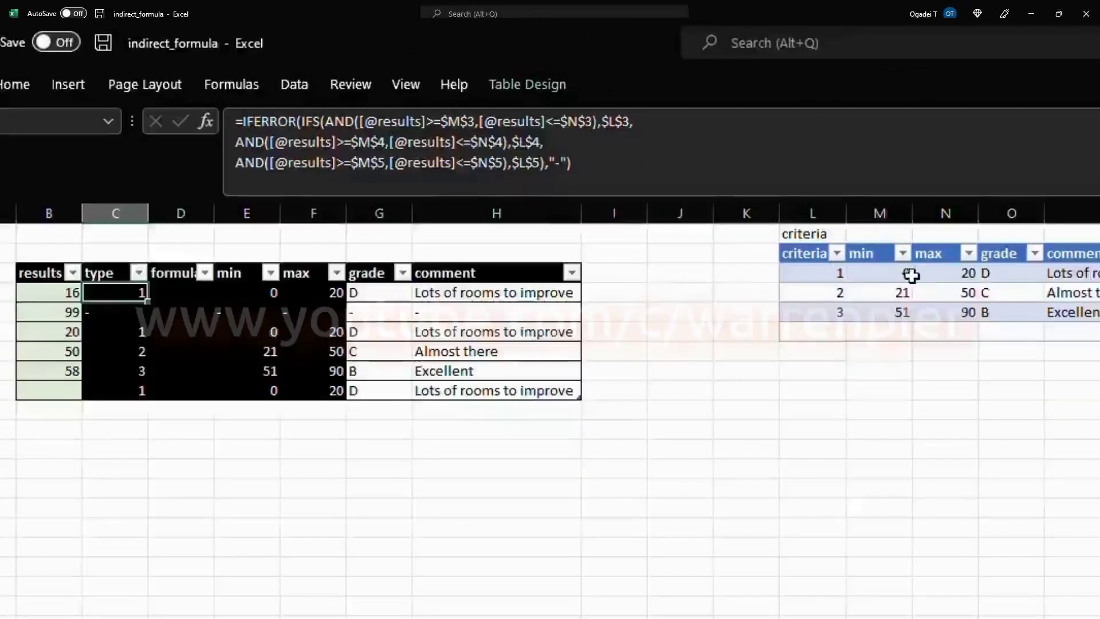
Set the grade for criteria 1 to Z in the criteria table
left_click(1004, 277)
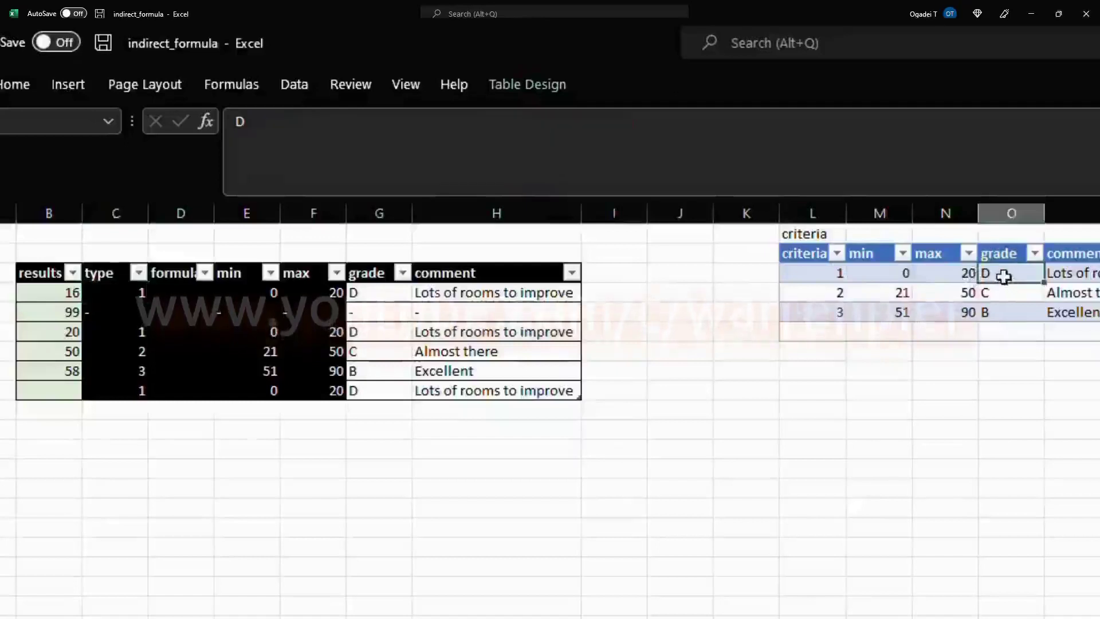
type("Z")
key("Return")
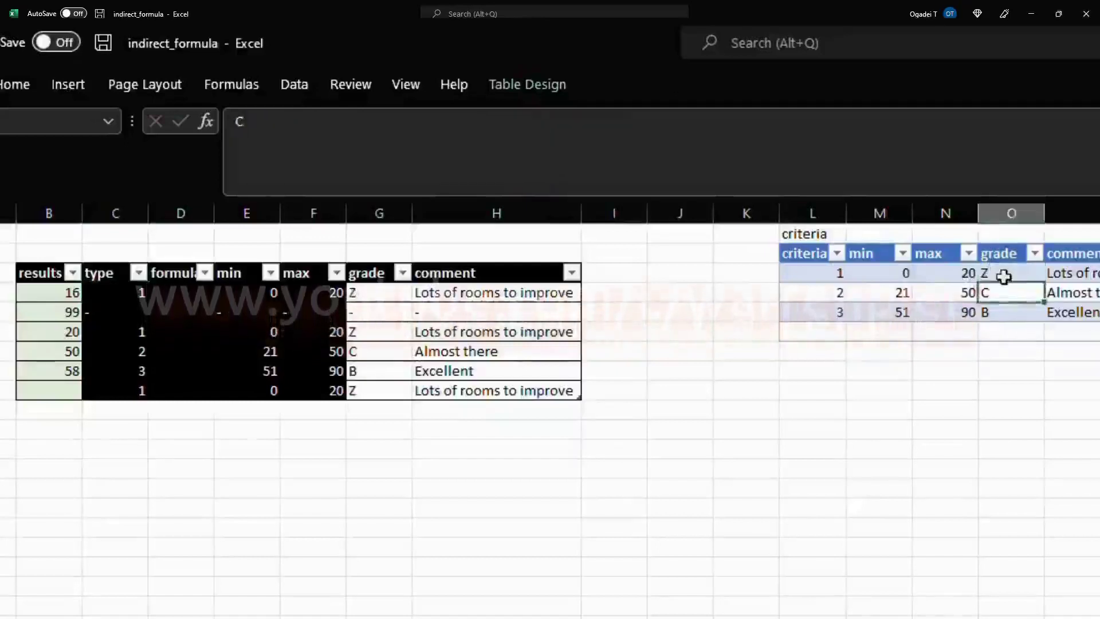
Check the grade and its lookup formula in the first row of the results table
key("Left")
key("Left")
key("Left")
key("Left")
key("Left")
key("Left")
key("Left")
key("Left")
key("Left")
key("Left")
key("Right")
key("Right")
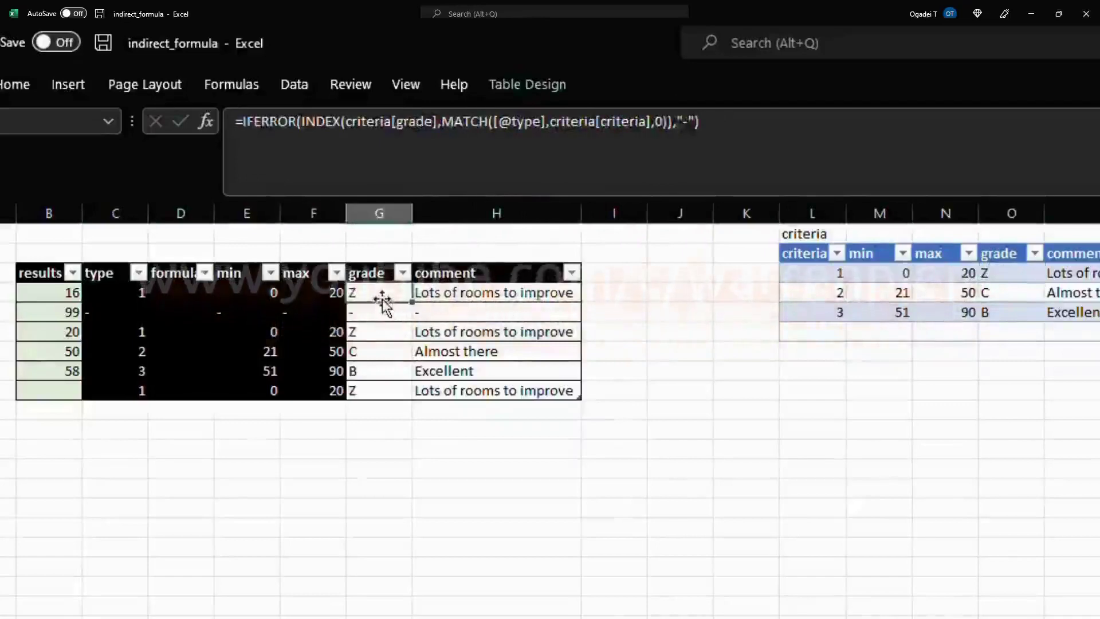
Set the comment for criteria 1 to "alright" in the criteria table
left_click(1092, 272)
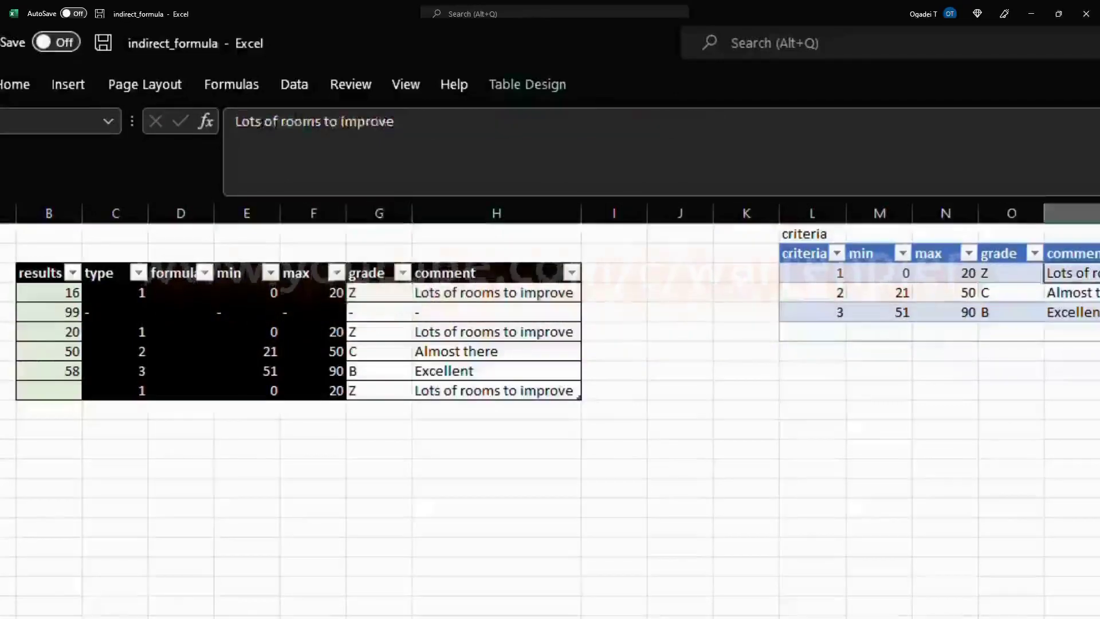
key("Up")
key("Down")
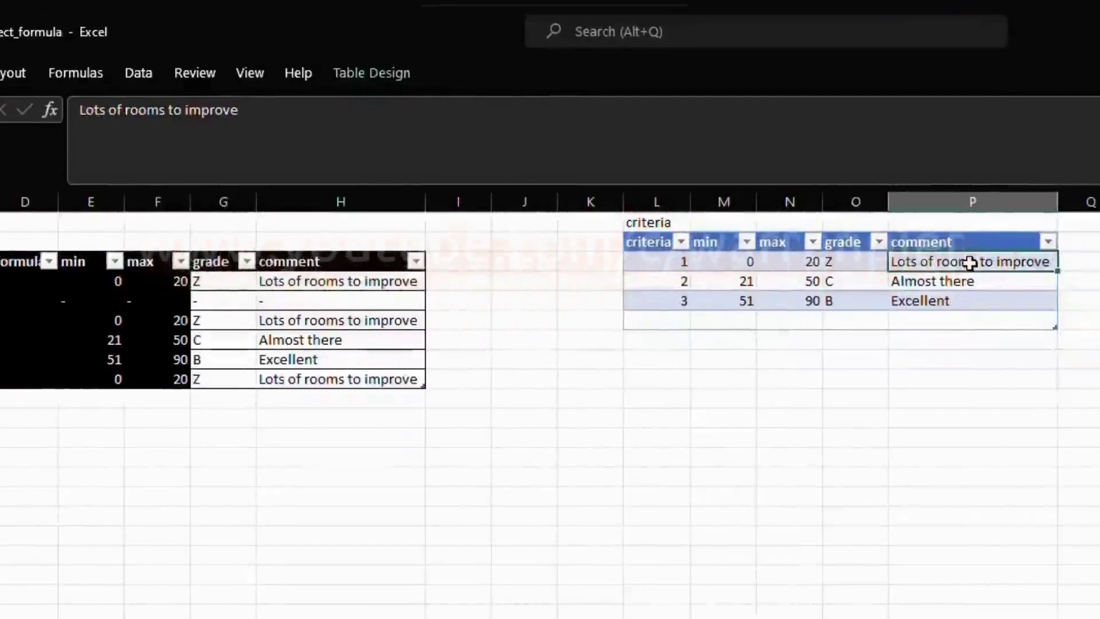
type("alright")
key("Return")
Examine the comment lookup formula in cell H4 of the results table
key("Left")
key("Left")
key("Left")
key("Left")
key("Left")
key("Left")
key("Left")
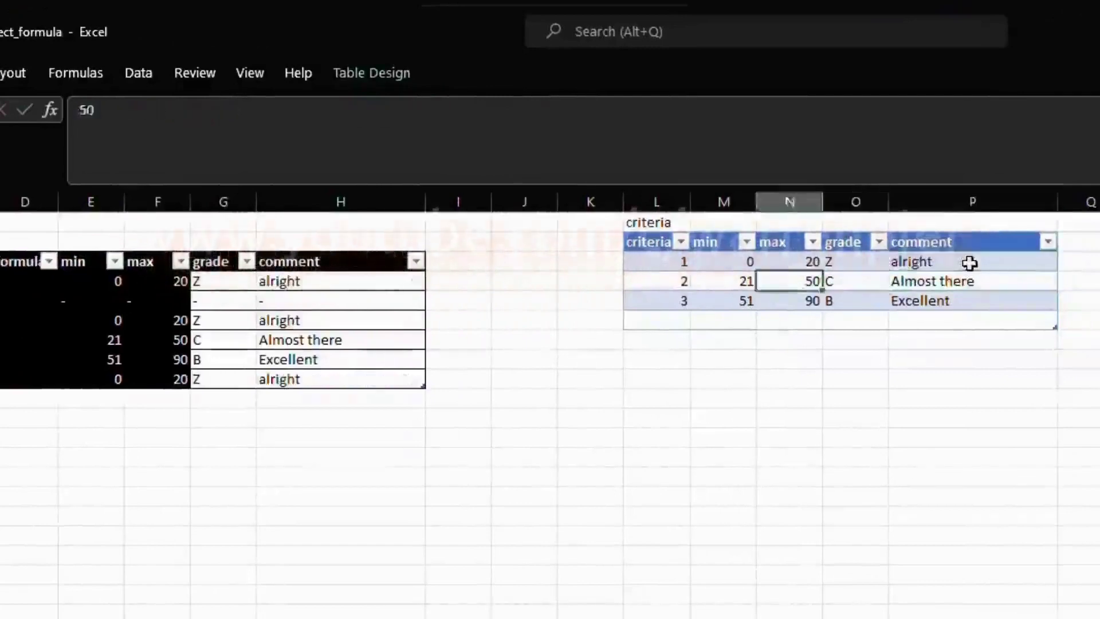
key("Left")
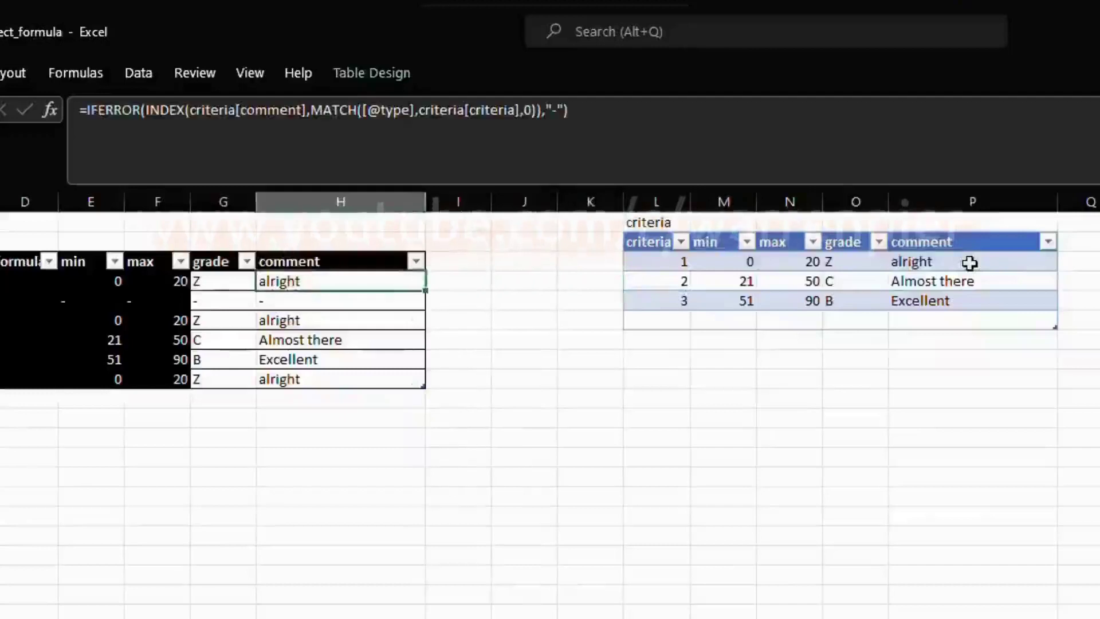
Set the comment for criteria 1 to "Lots of improvments" in the criteria table
key("Right")
key("Right")
key("Right")
key("Right")
key("Right")
key("Right")
key("Right")
key("Right")
key("Up")
type("Lots of a")
key("BackSpace")
type("improvments")
key("Return")
Check the comment pulled into the first row of the results table against the criteria table
key("Left")
key("Left")
key("Left")
key("Left")
key("Left")
key("Left")
key("Left")
key("Left")
key("Left")
key("Right")
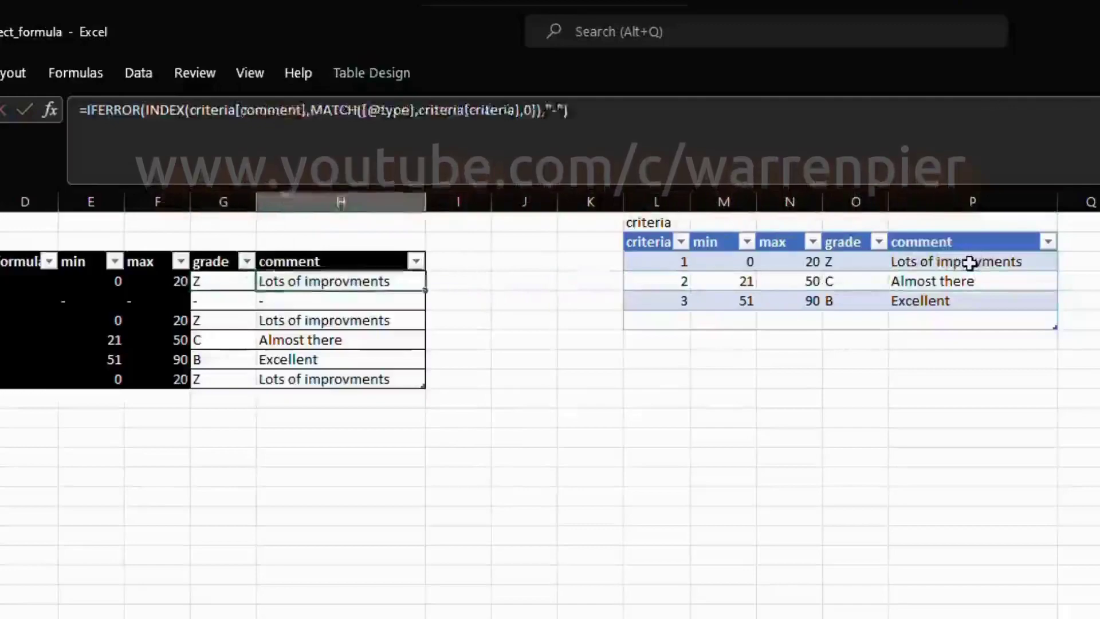
key("Right")
key("Right")
key("Right")
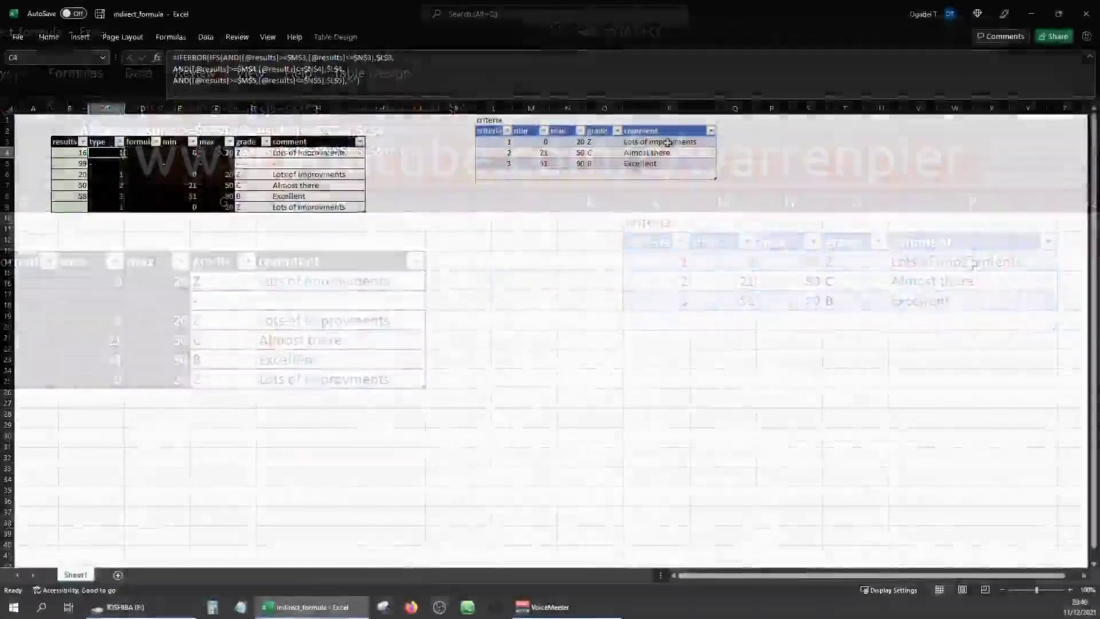
Select the input cells B4:B9 in the results column
key("Left")
key("shift+Down")
key("shift+Down")
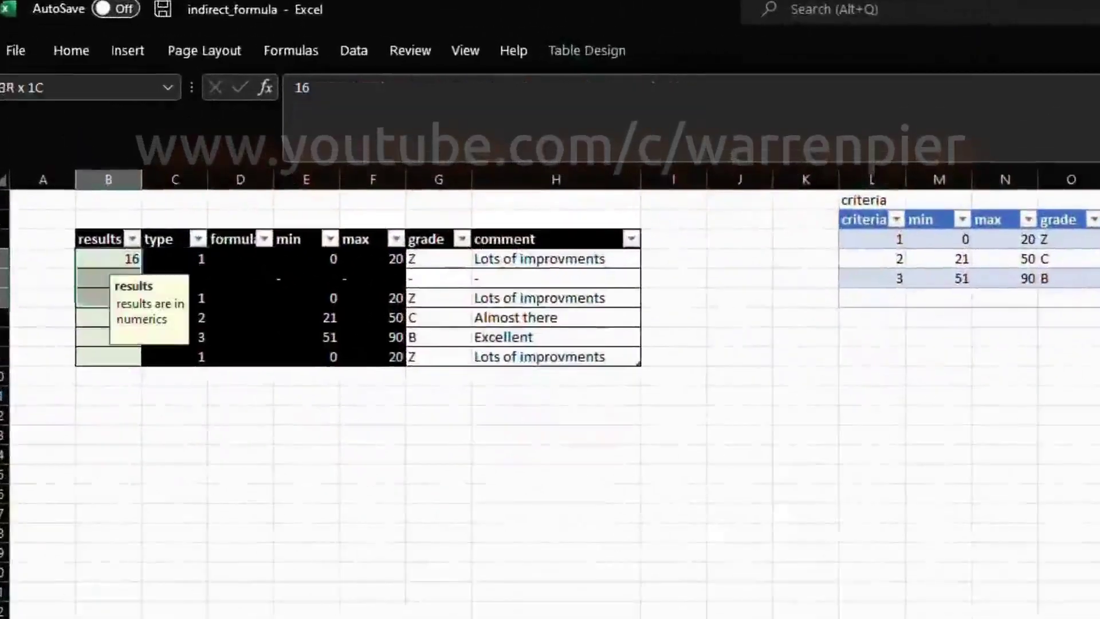
key("shift+Down")
key("shift+Down")
key("shift+Down")
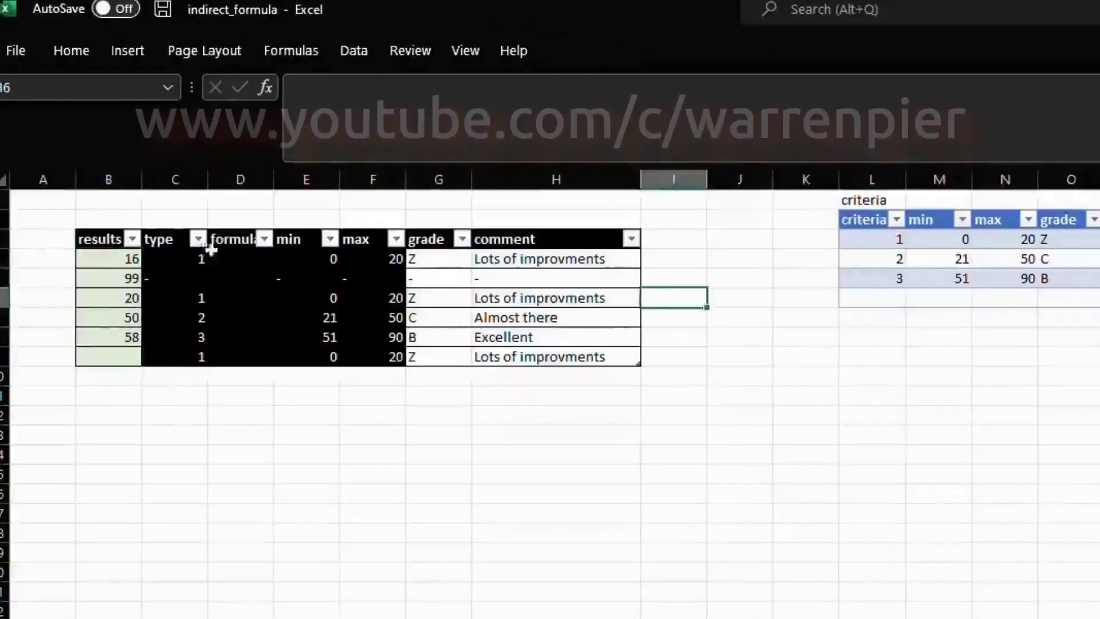
Review the data validation of results cell B4, including its error alert and validation criteria, without changing anything
left_click(154, 217)
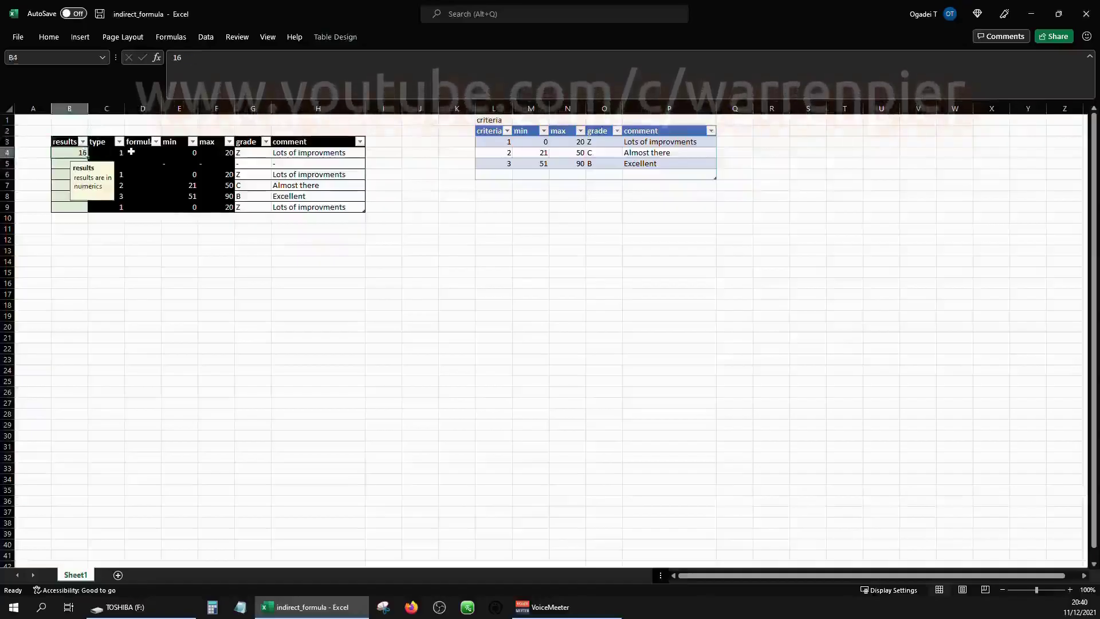
key("alt")
key("d")
key("l")
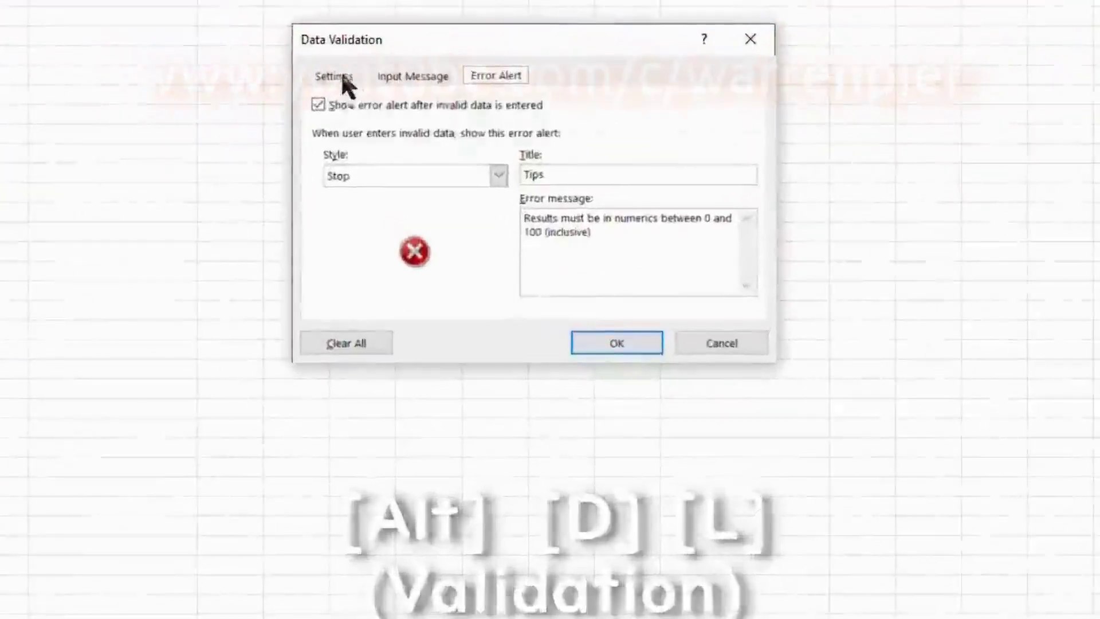
left_click(442, 262)
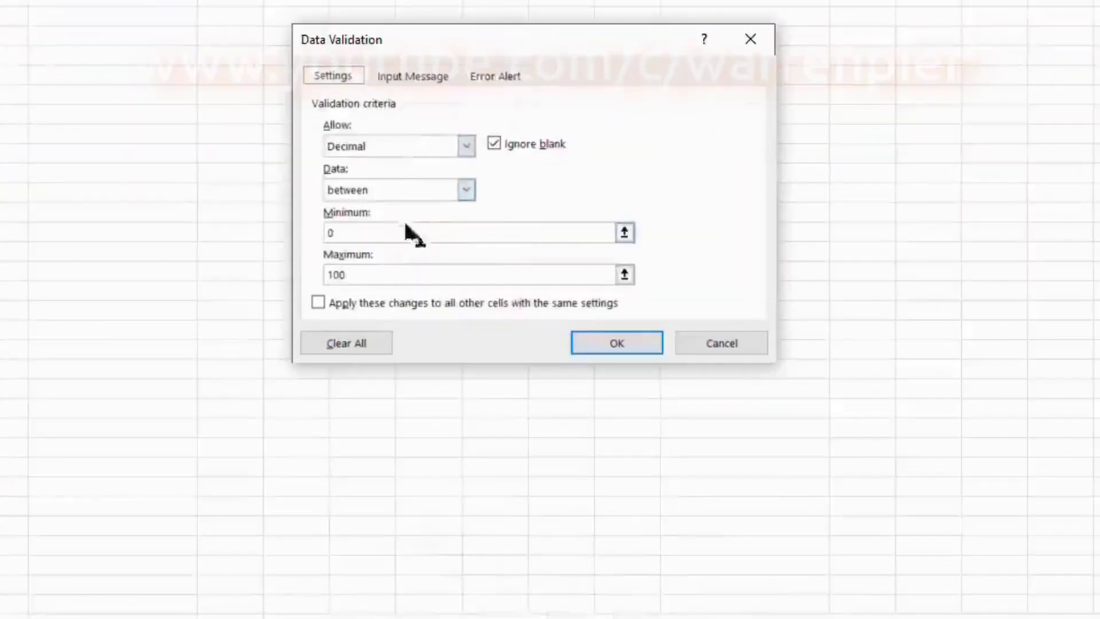
left_click(722, 342)
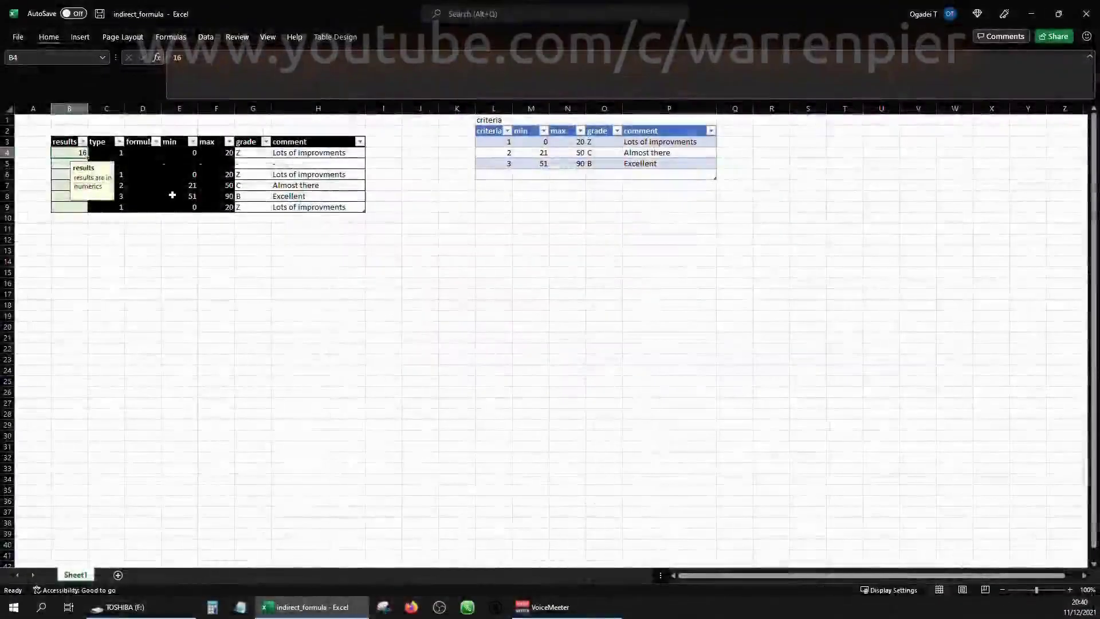
Inspect the type formula for the first result and the criteria table cells it refers to
key("Right")
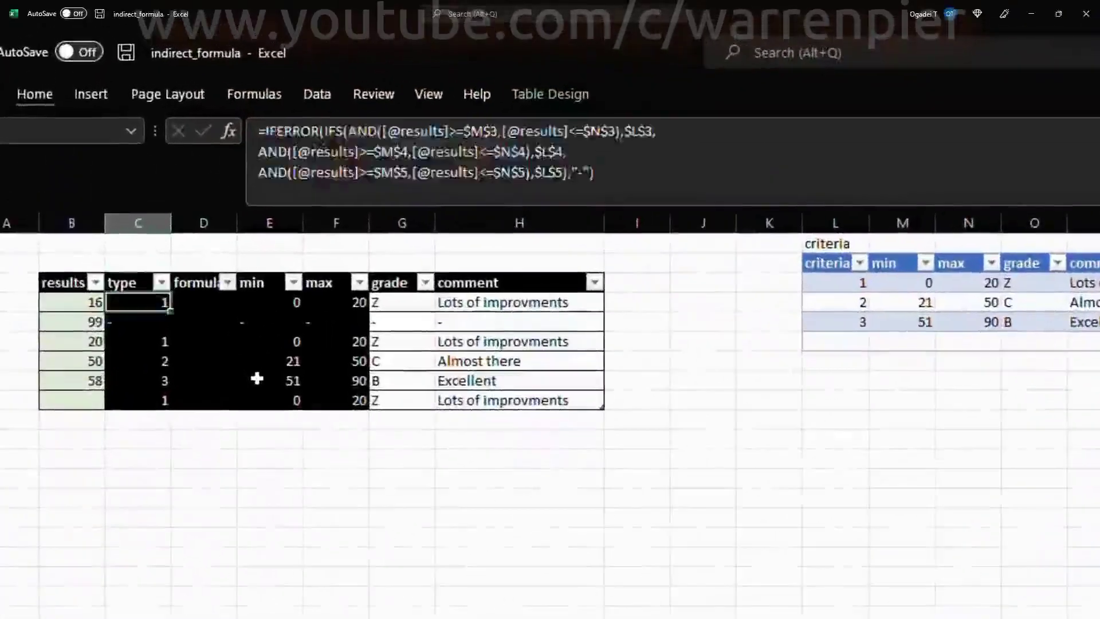
key("Left")
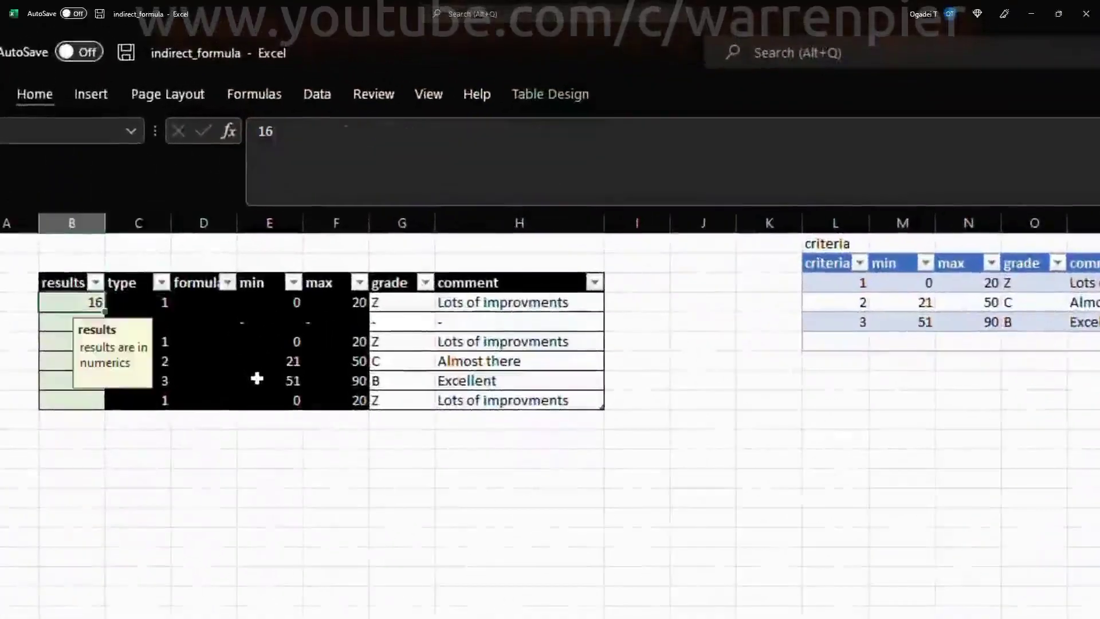
key("Right")
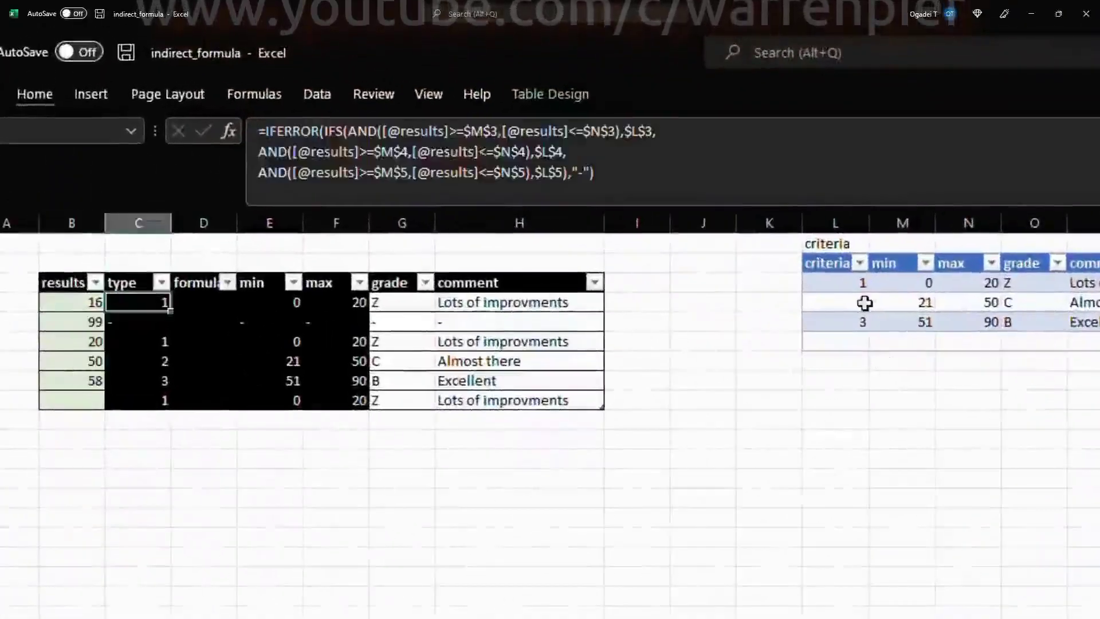
left_click(891, 284)
key("Left")
key("Up")
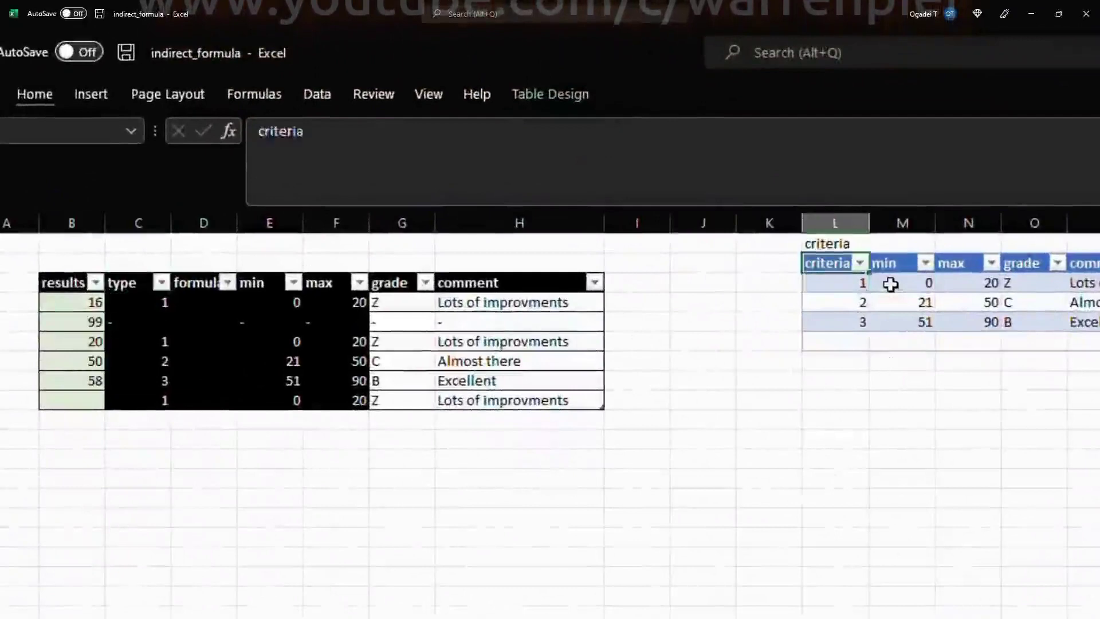
Select the criteria numbers in cells L3:L6 of the criteria table
key("Down")
key("shift+Down")
key("shift+Down")
key("shift+Down")
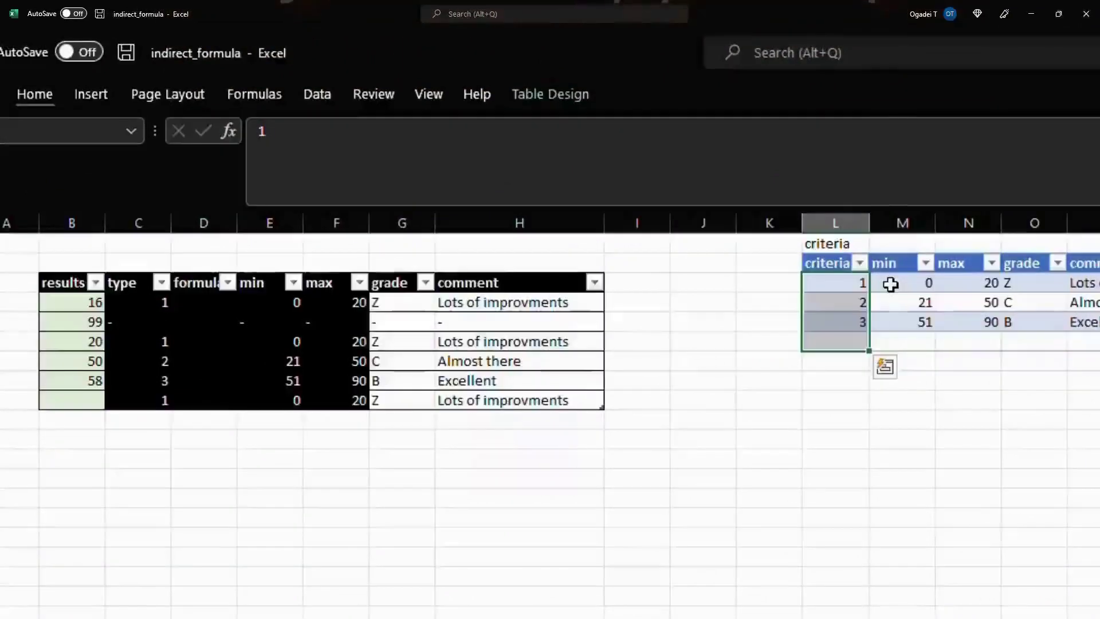
key("Left")
key("Left")
key("Left")
key("Down")
key("Right")
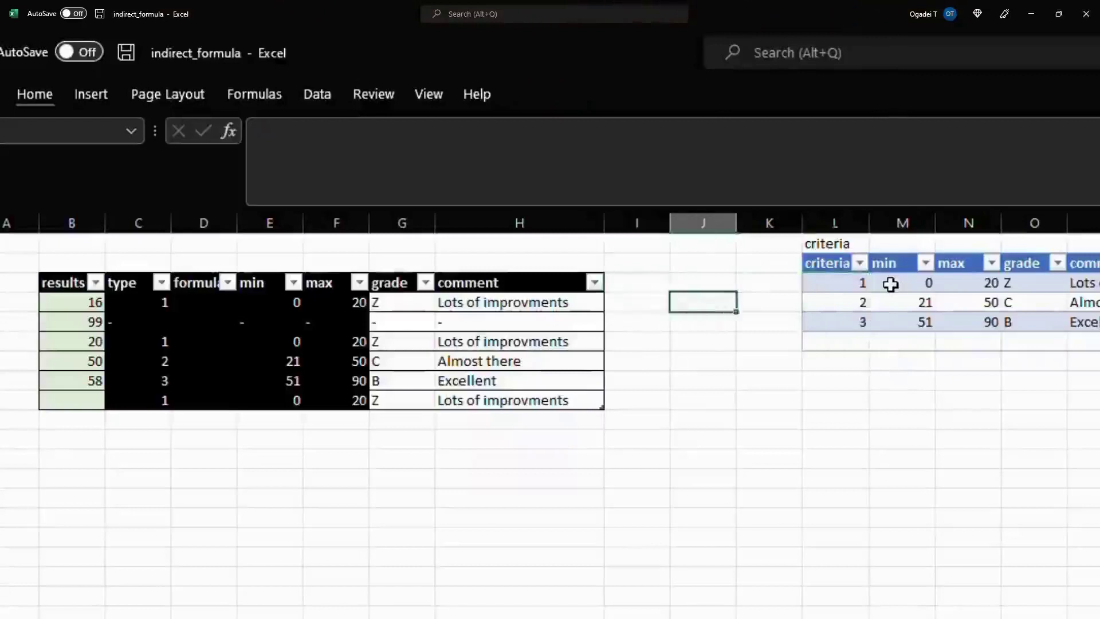
type("=choose")
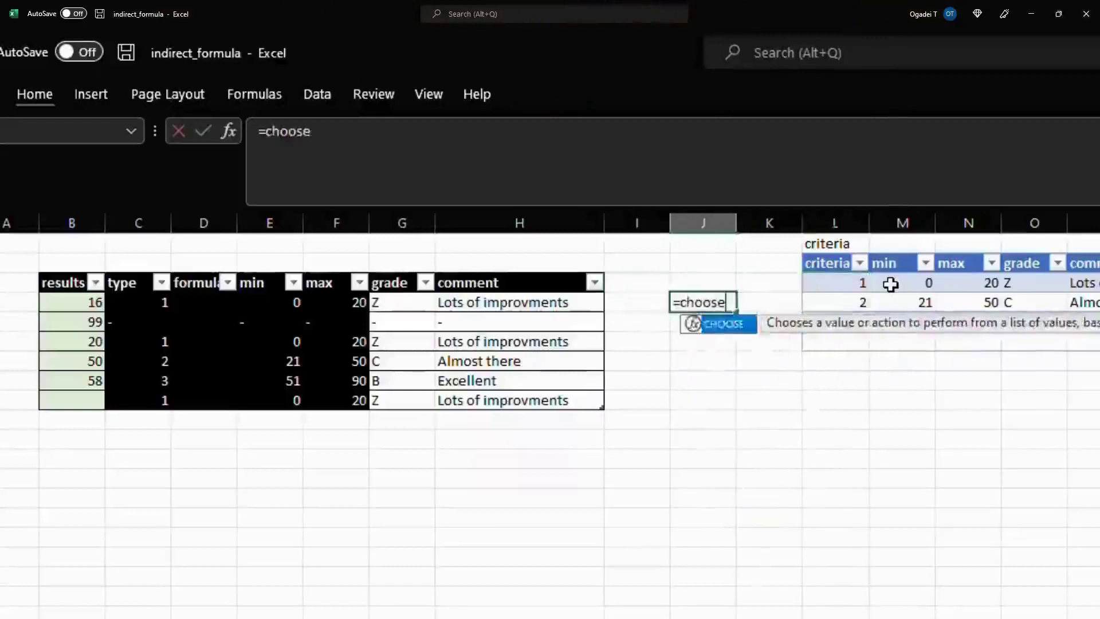
type("(")
key("Escape")
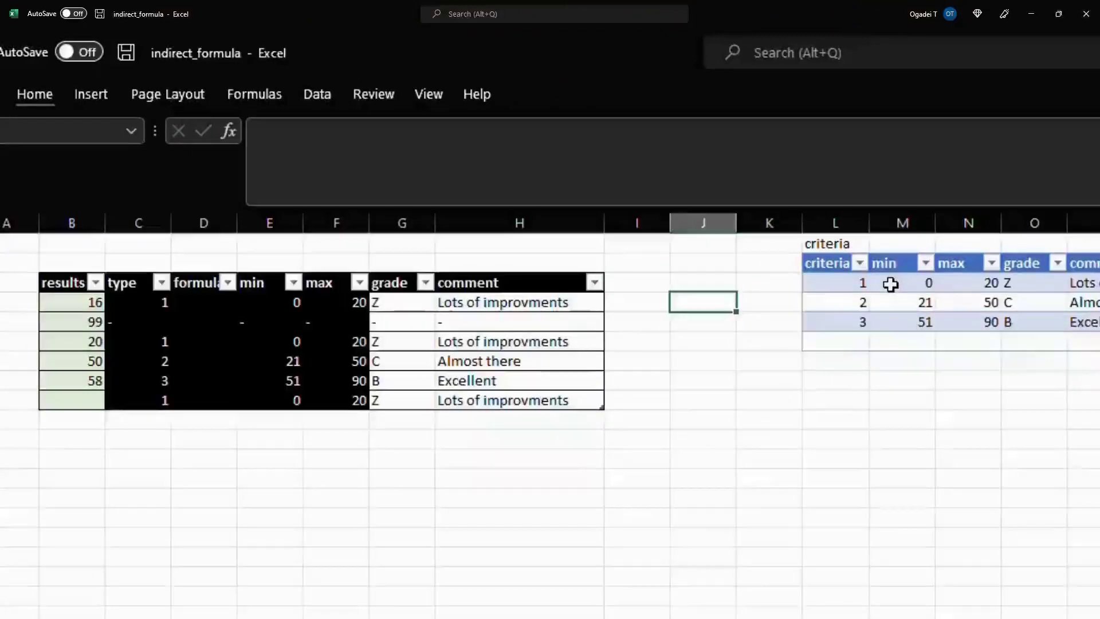
Inspect the type formula in C4 and trace the criteria table cells it refers to
key("Left")
key("Left")
key("Left")
key("Left")
key("Left")
key("Left")
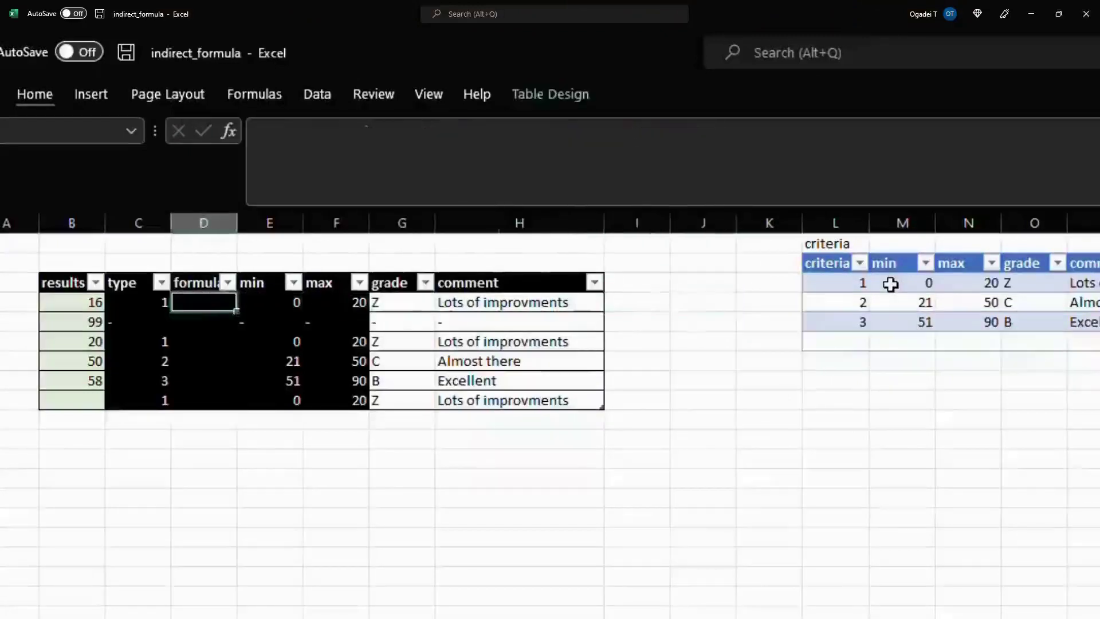
key("Left")
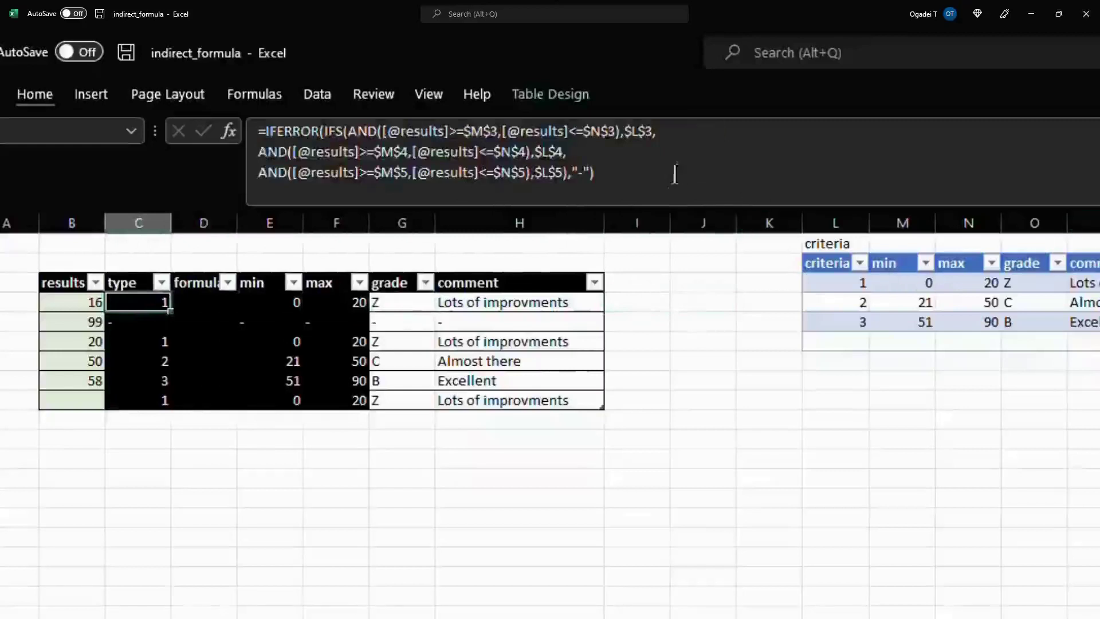
left_click(608, 176)
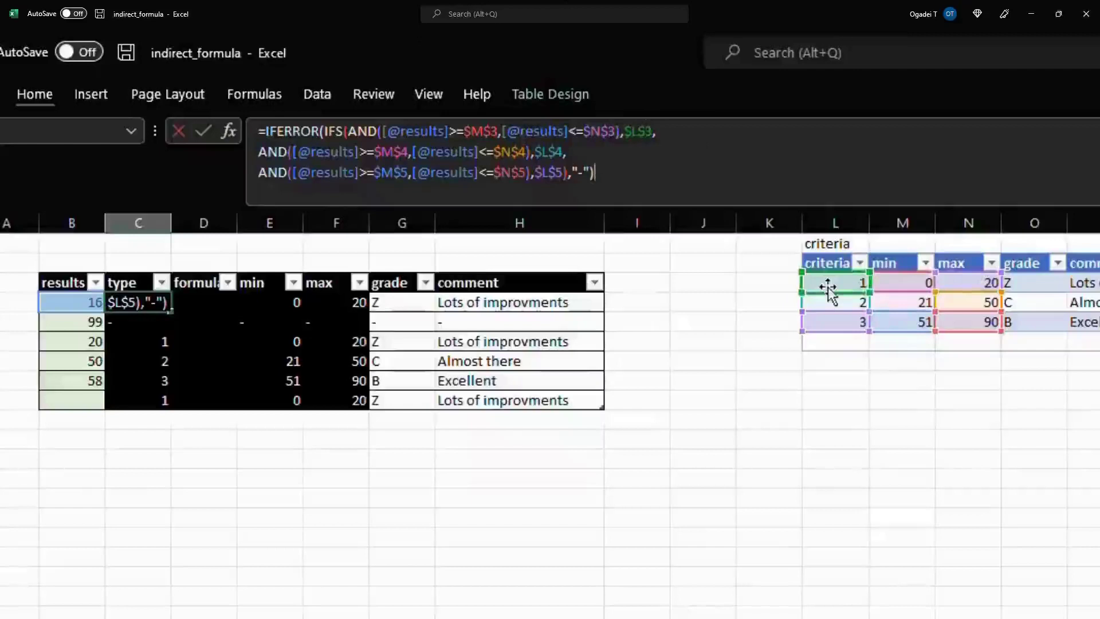
key("ctrl+Return")
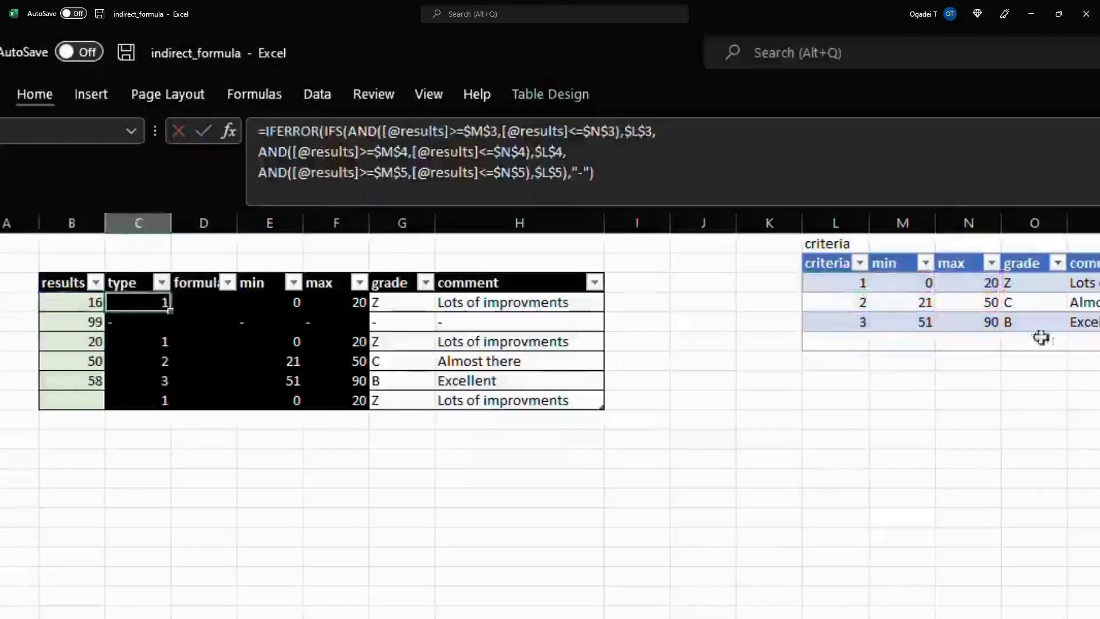
Set the first criteria number in L3 to 11
left_click(897, 298)
key("Left")
key("Up")
type("11")
key("ctrl+Return")
key("Down")
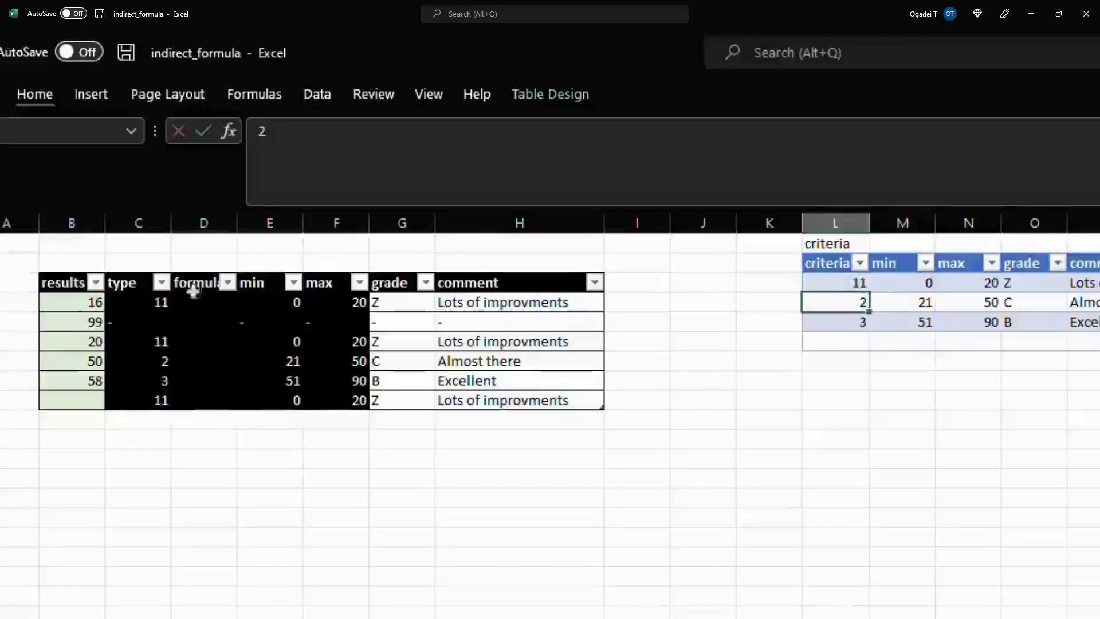
Delete the first condition's upper-limit reference in the C4 type formula and re-enter it as $N$3
left_click(160, 304)
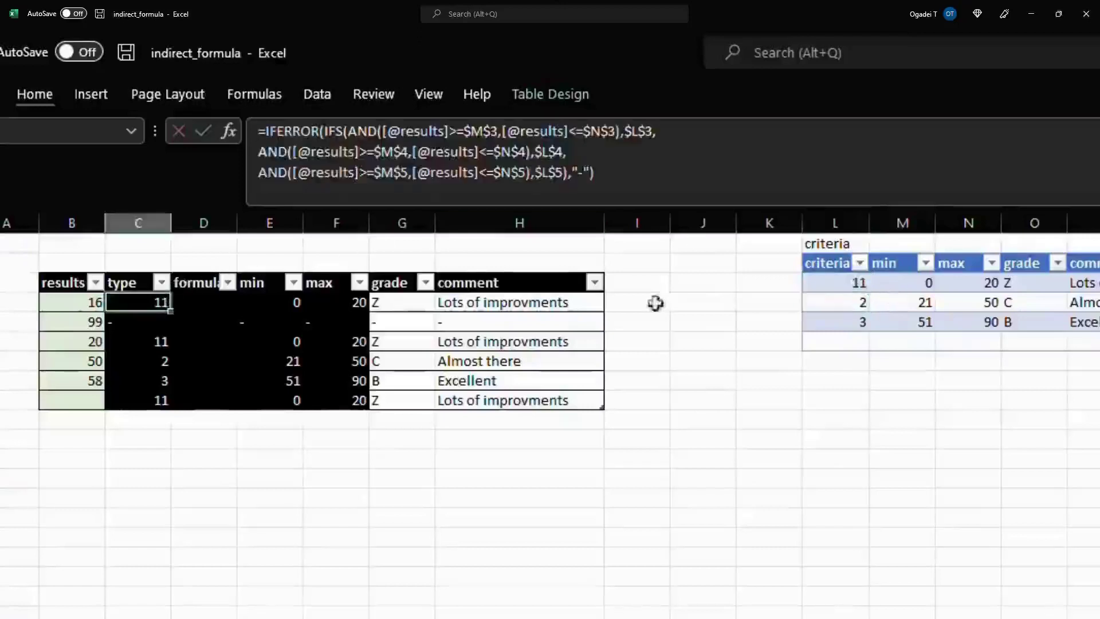
left_click(617, 130)
key("BackSpace")
key("BackSpace")
key("BackSpace")
key("BackSpace")
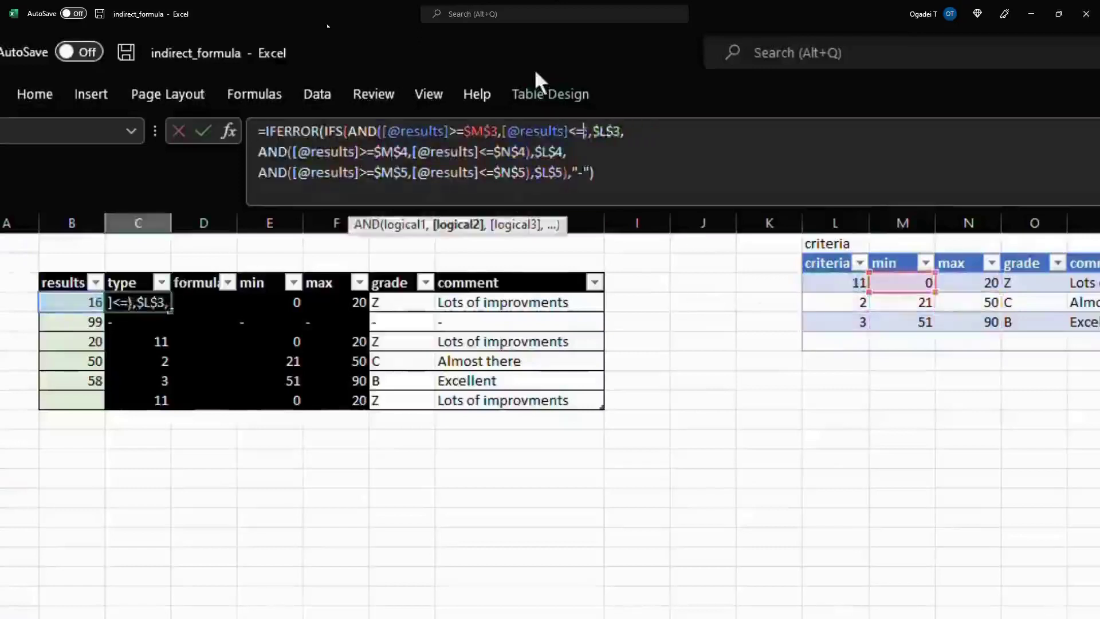
type("$N$3")
key("ctrl+Return")
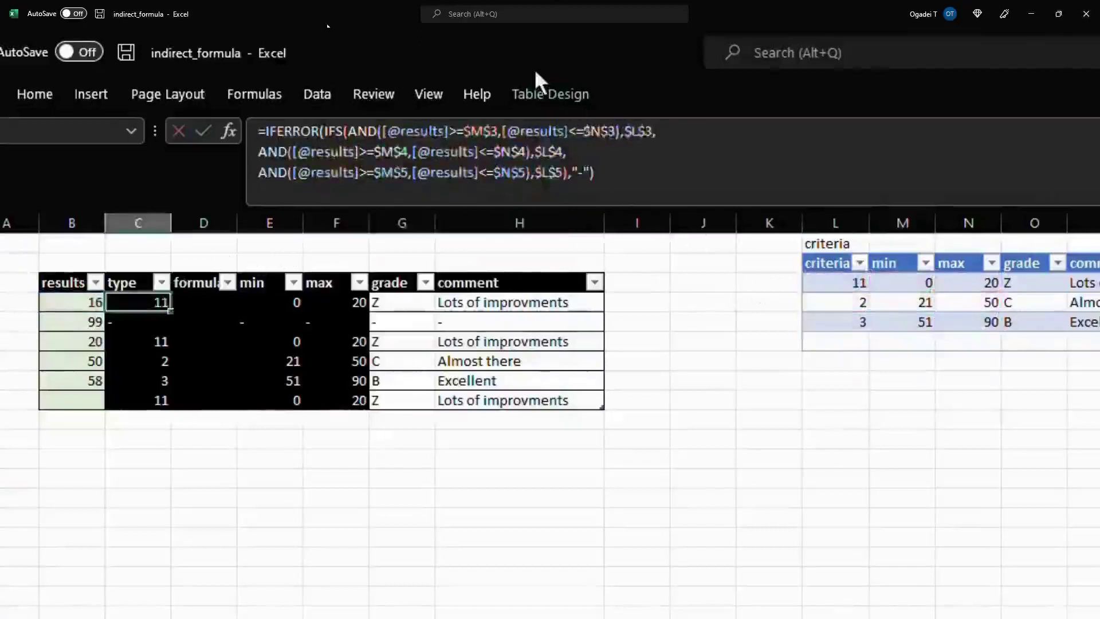
Set the first criteria number in L3 back to 1
key("Right")
key("Right")
key("Right")
key("Right")
key("Right")
key("Right")
key("Right")
key("Right")
key("Right")
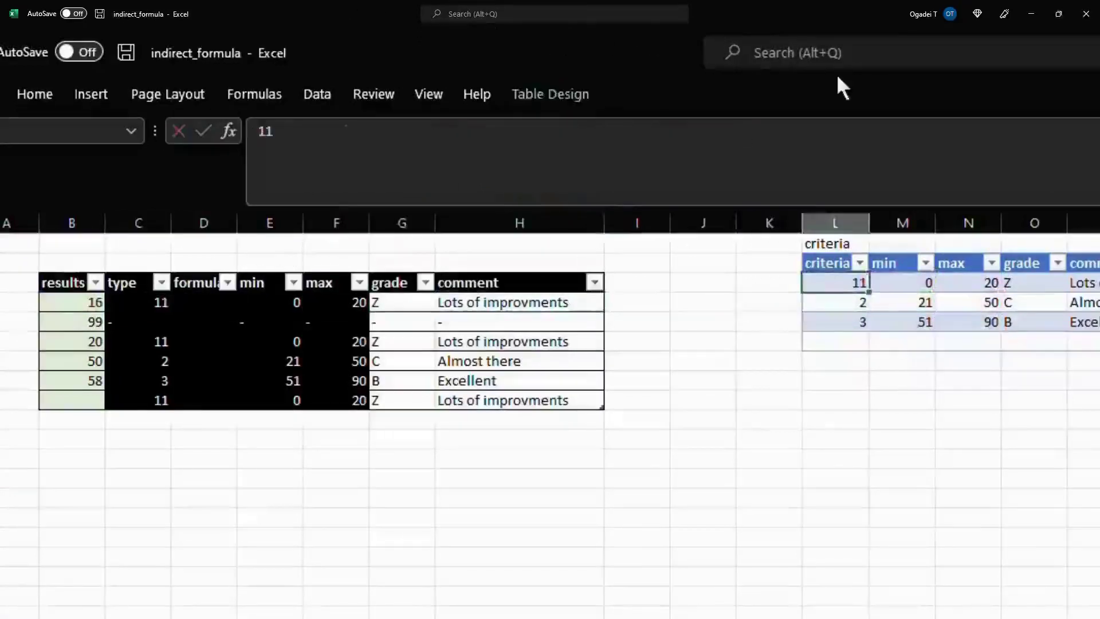
type("1")
key("Return")
Examine the IFS conditions of the type formula in C4 and their references to the criteria table
key("Left")
key("Left")
key("Left")
key("Left")
key("Left")
key("Left")
key("Left")
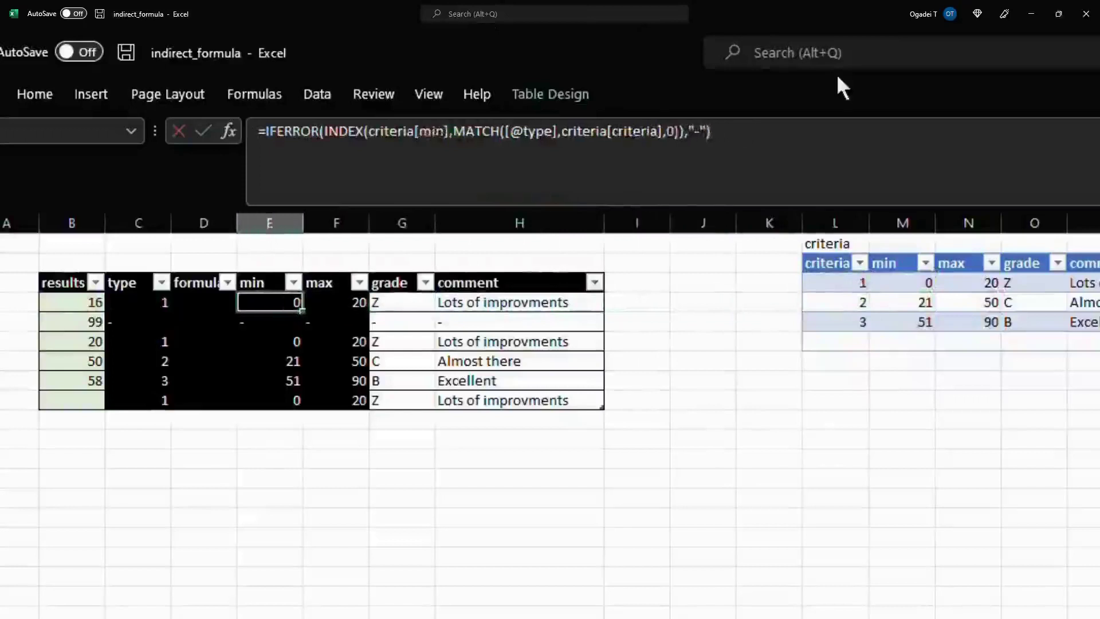
key("Left")
key("Left")
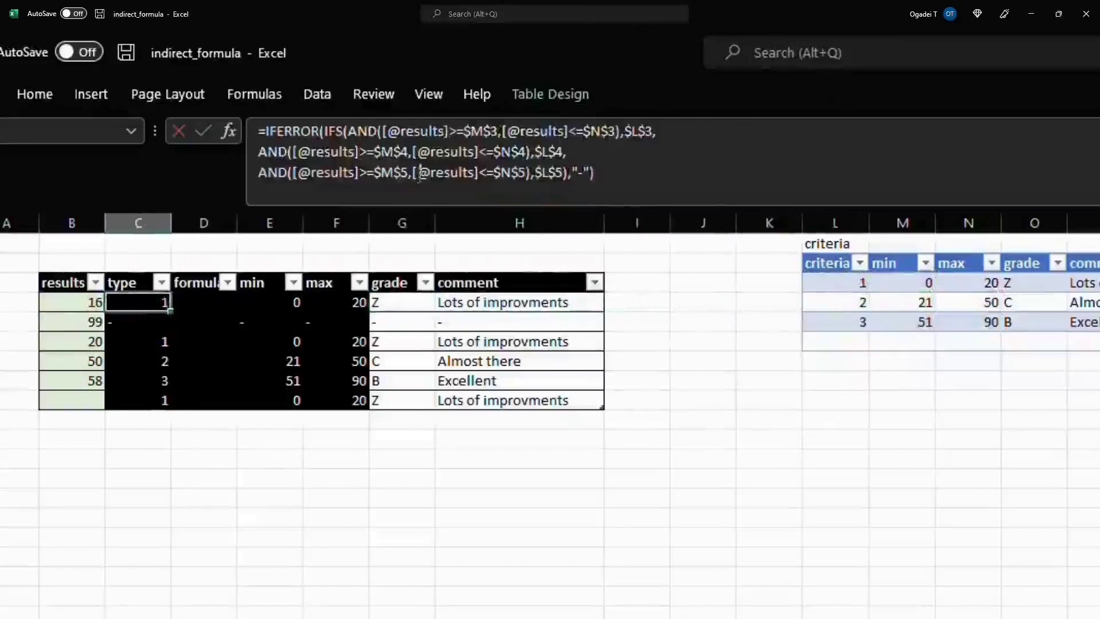
left_click(281, 145)
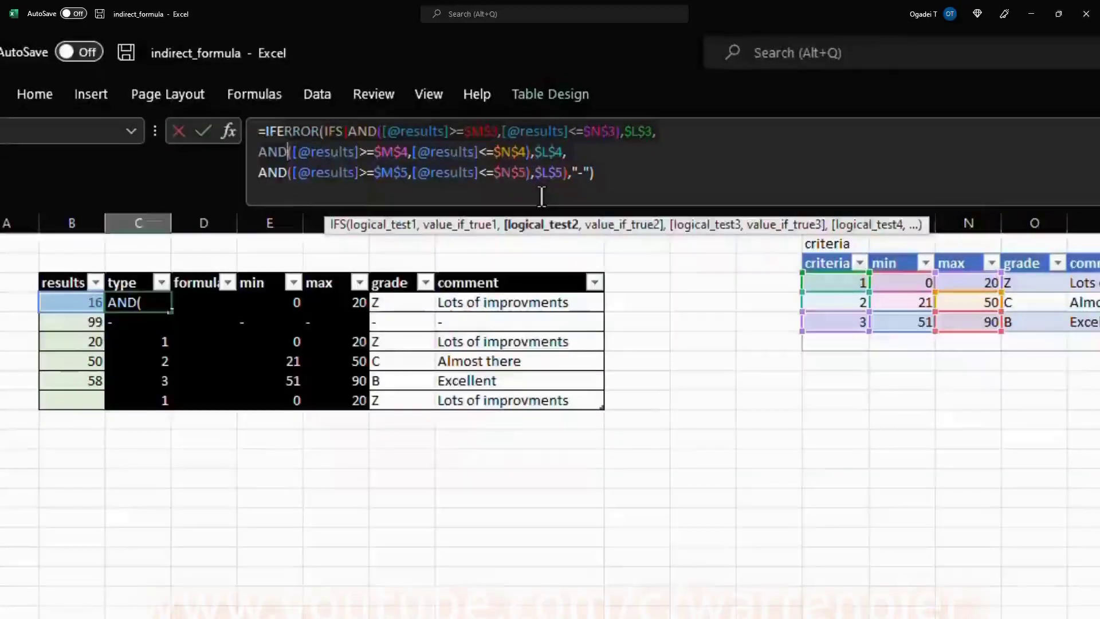
key("ctrl+Return")
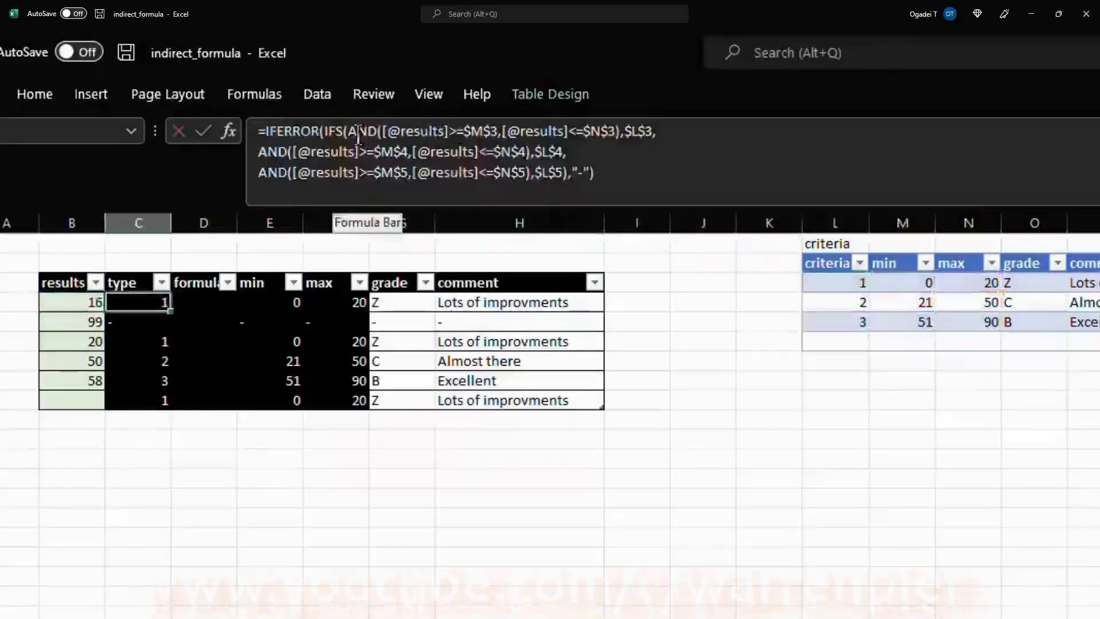
Examine the value and fallback arguments of the IFERROR function around the IFS formula in C4
left_click(318, 133)
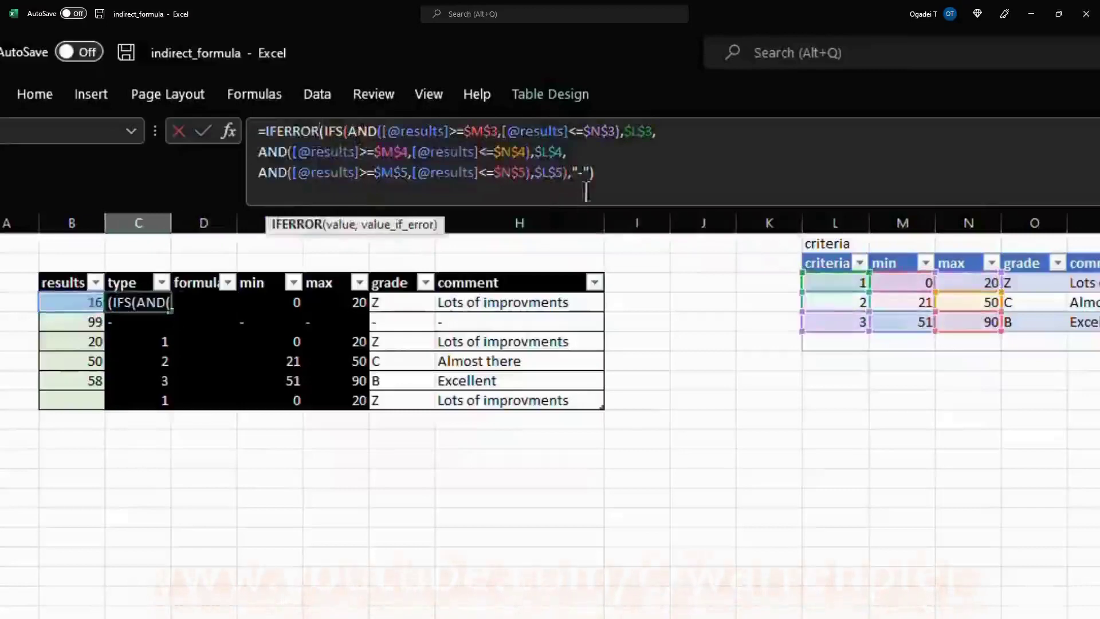
left_click(564, 174)
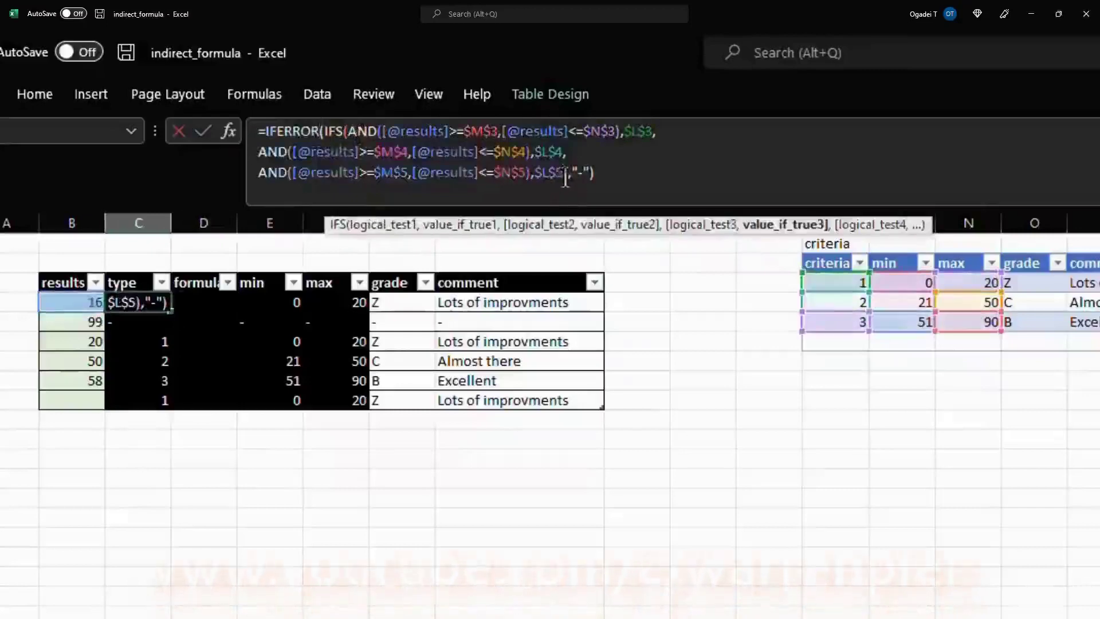
left_click(317, 131)
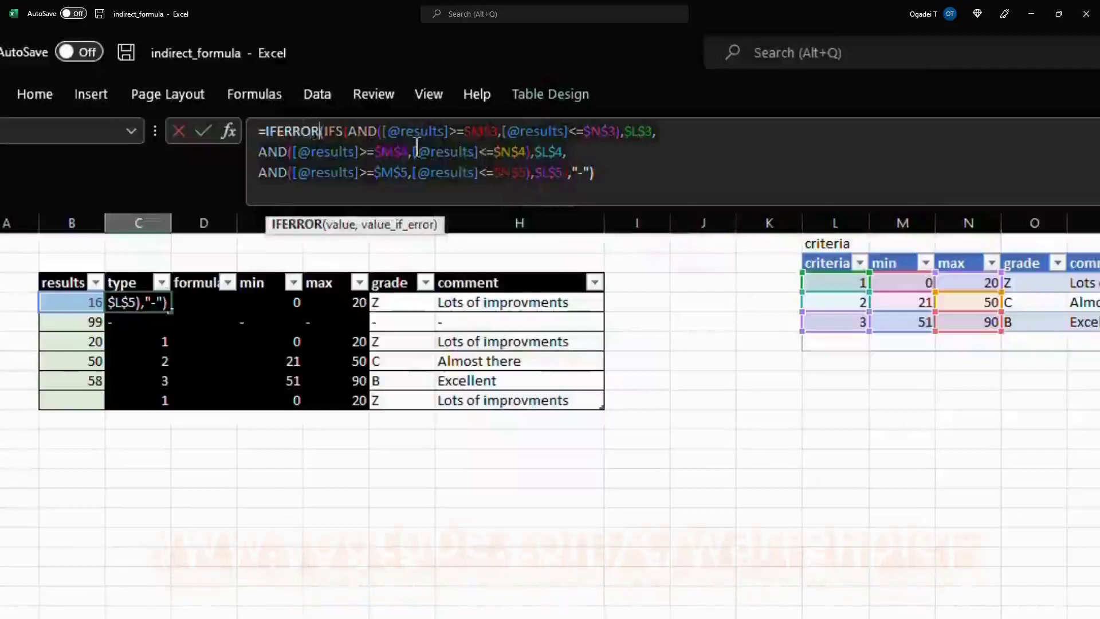
Remove the "-" fallback value from the IFERROR type formula in C4 and check the result in C5
left_click(589, 175)
key("BackSpace")
key("BackSpace")
key("BackSpace")
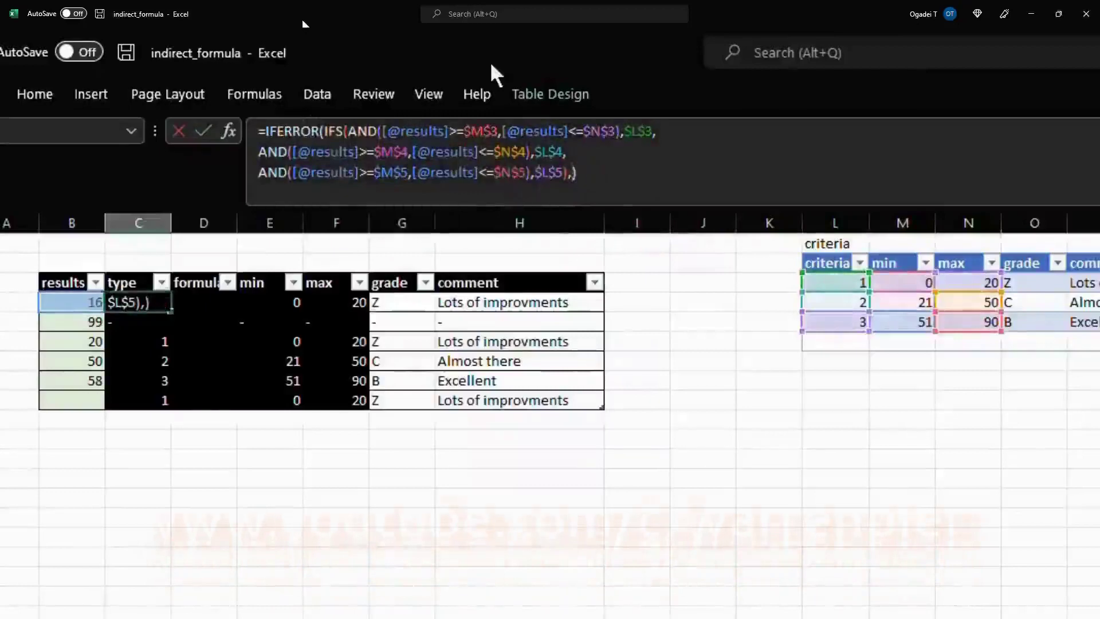
key("ctrl+Return")
key("Down")
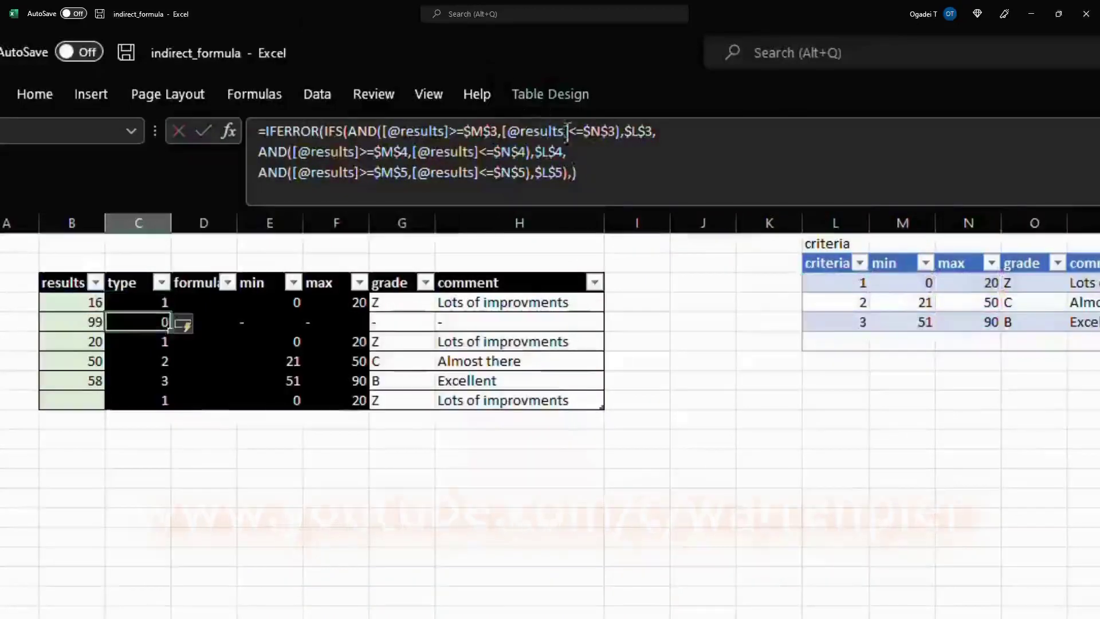
Restore "-" as the IFERROR fallback value in the type formula in C5
left_click(609, 173)
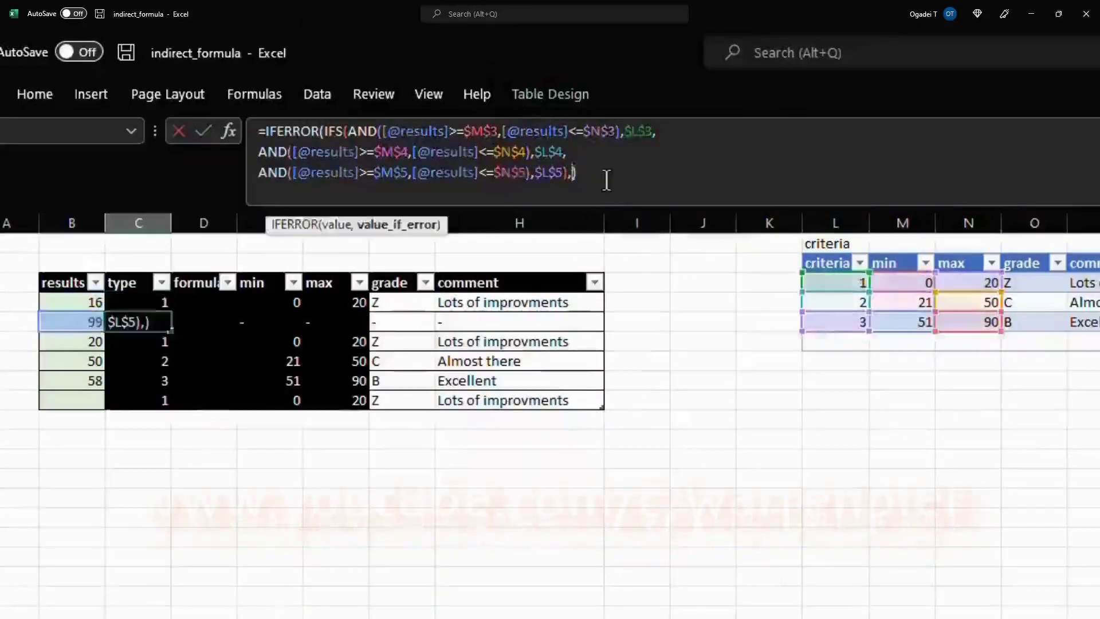
type("\"")
key("Return")
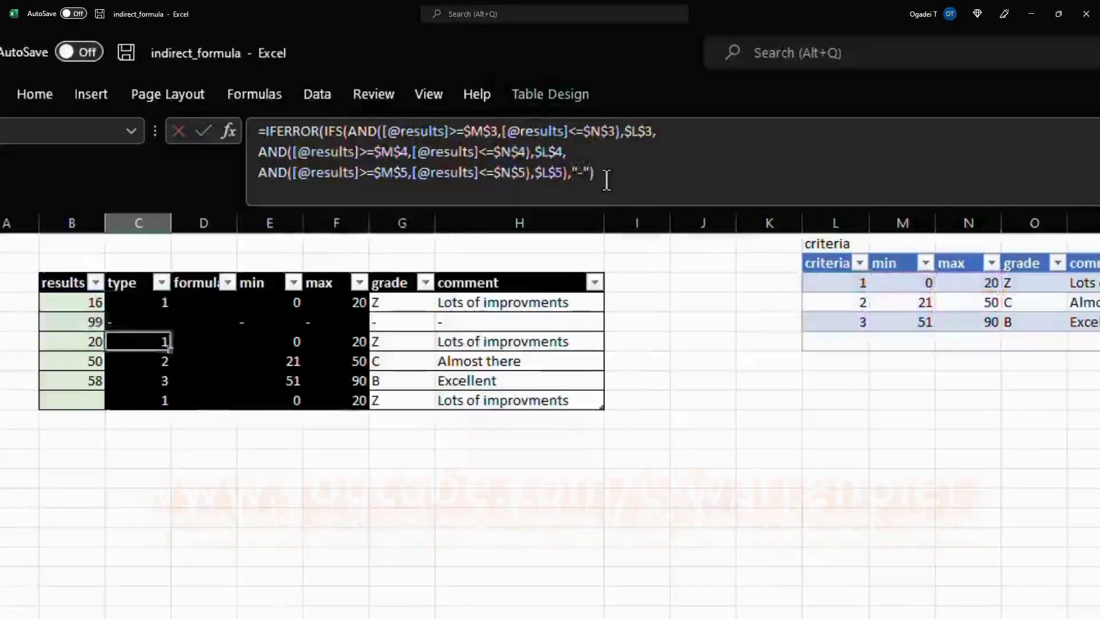
Compare the formulas in the type and min cells of the first results row
key("Up")
key("Up")
key("Right")
key("Right")
key("Right")
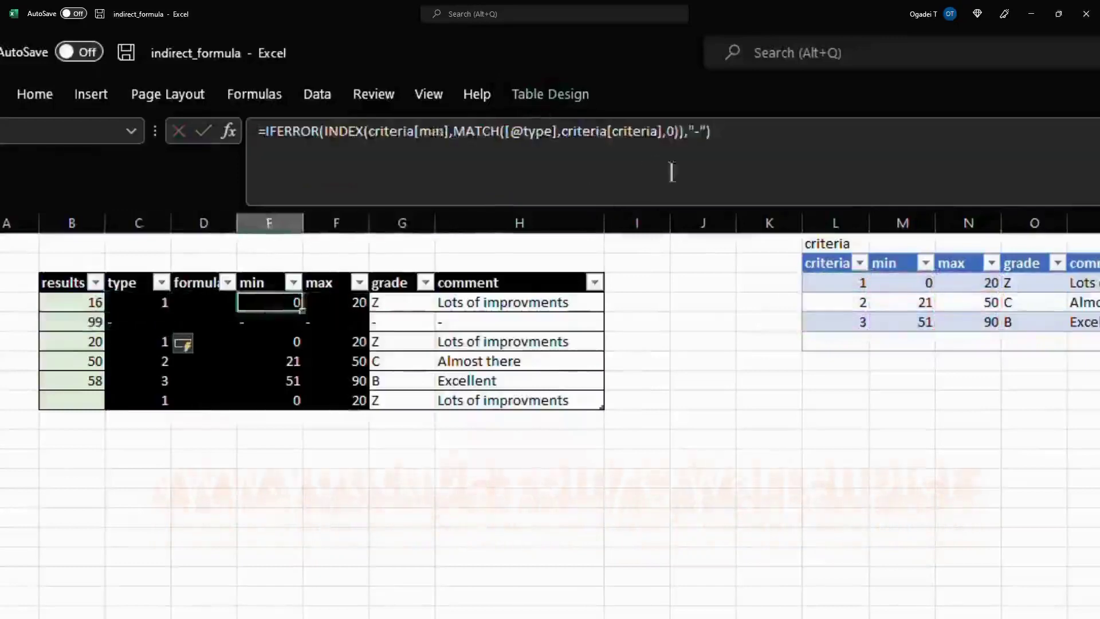
key("Left")
key("Left")
key("Left")
key("Left")
key("Right")
key("Right")
key("Right")
key("Right")
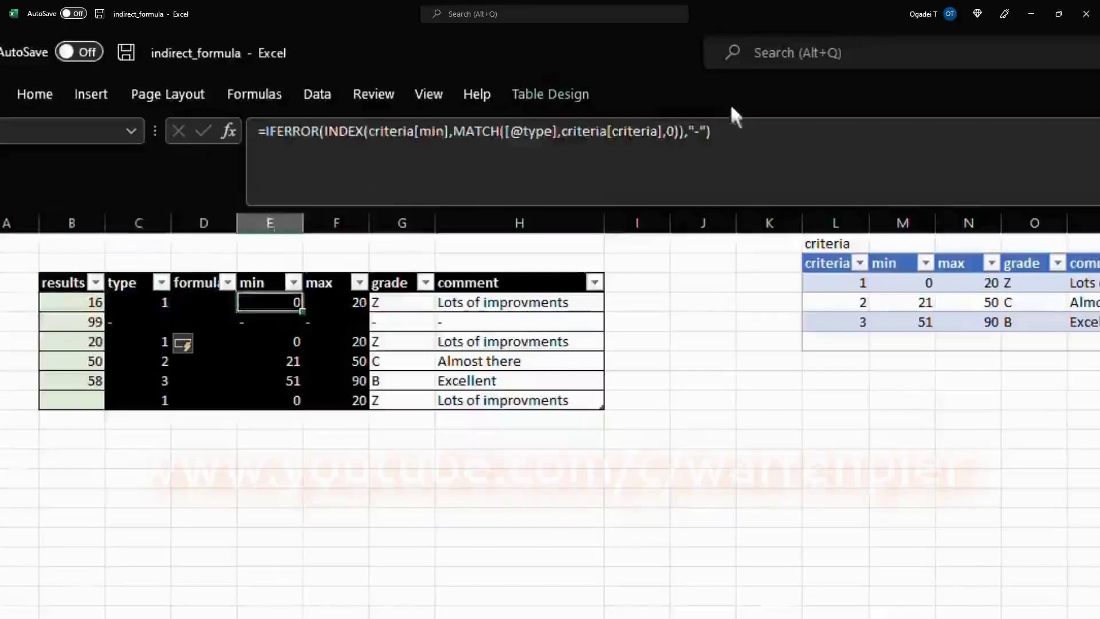
key("Left")
key("Left")
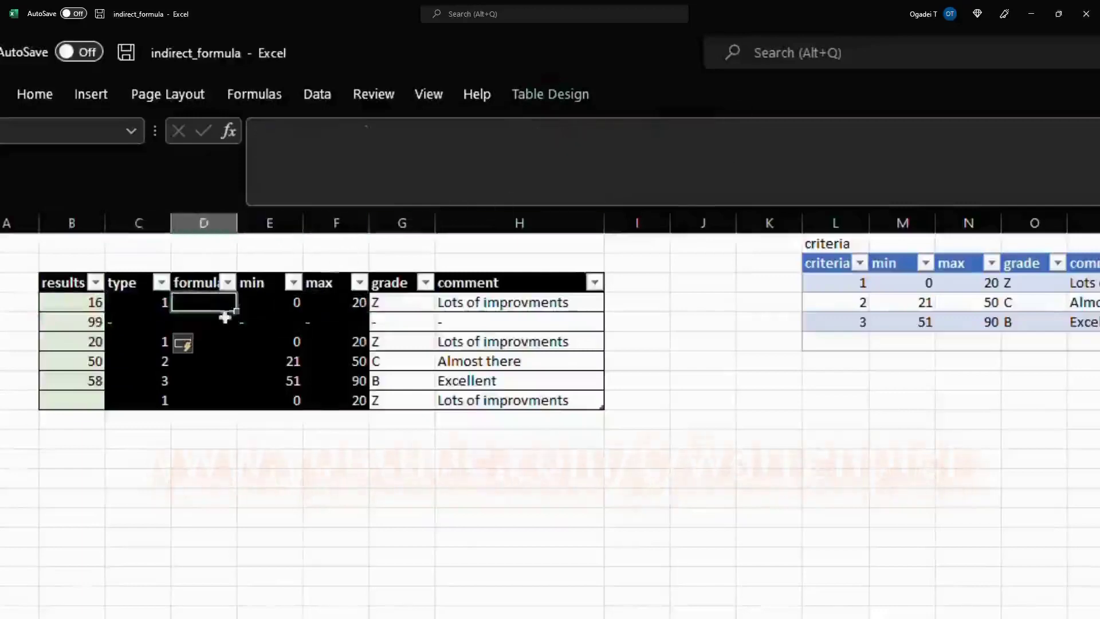
key("Left")
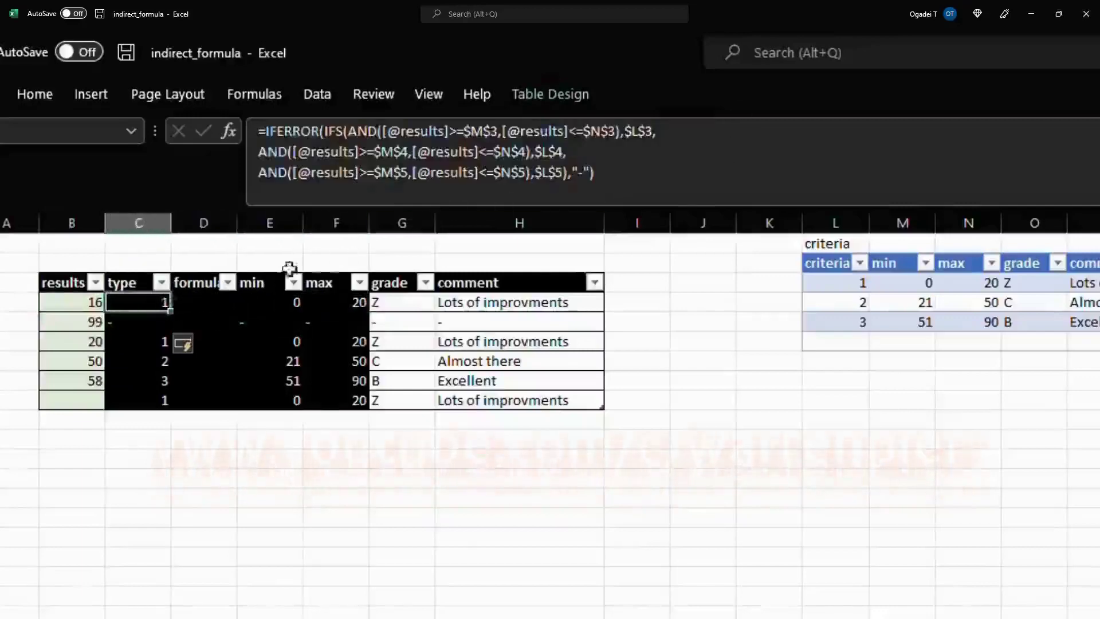
Examine the INDEX and MATCH arguments of the min formula in E4 and the criteria columns they use
key("Right")
key("Right")
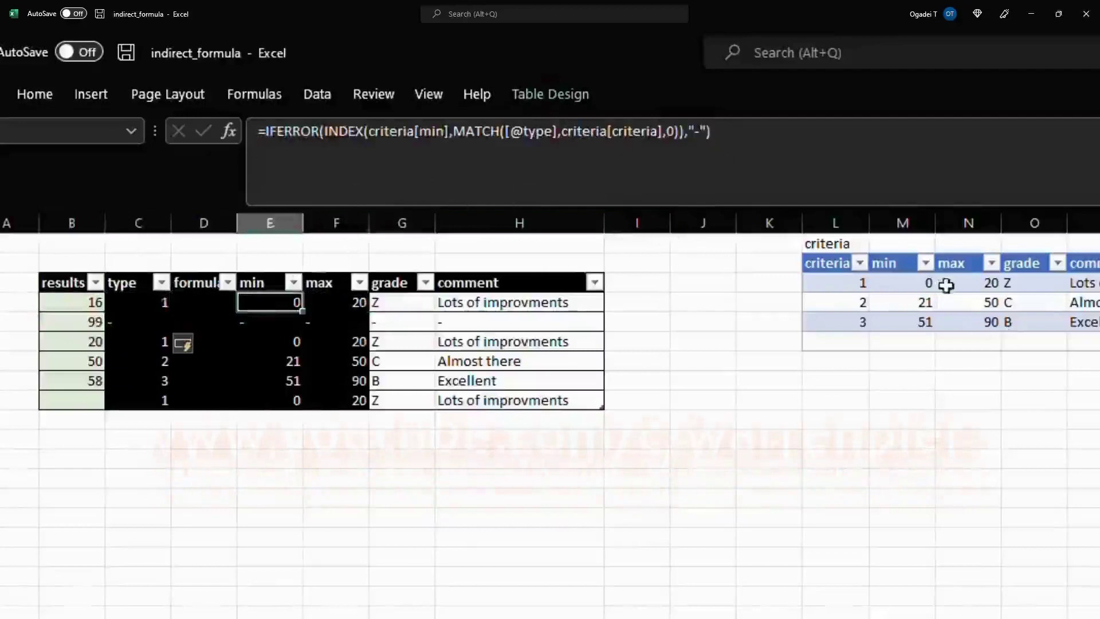
left_click(362, 141)
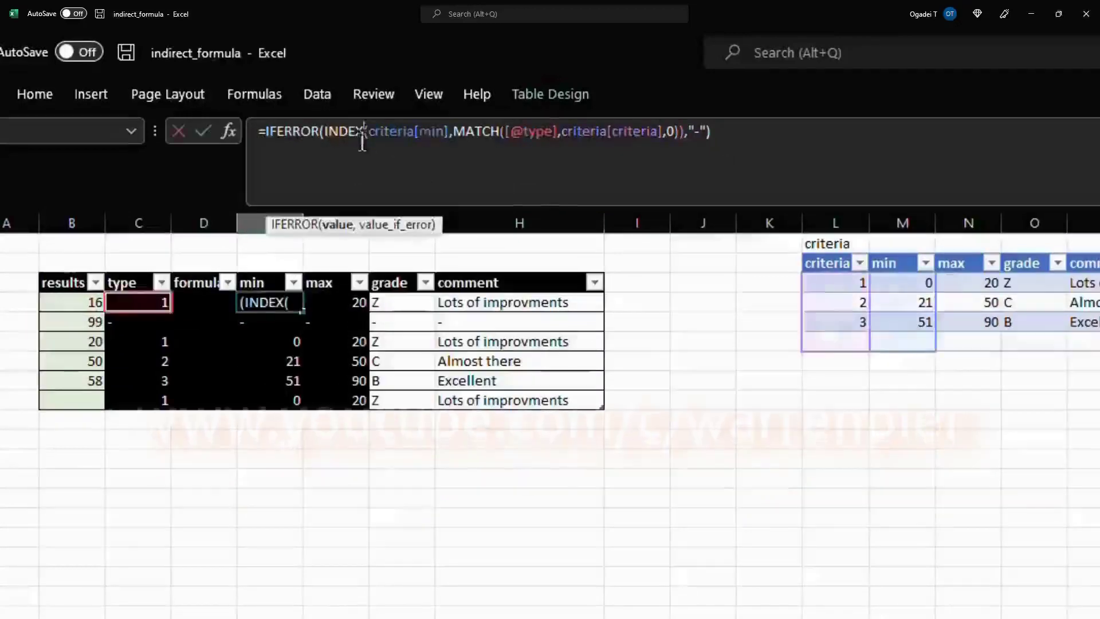
left_click(434, 134)
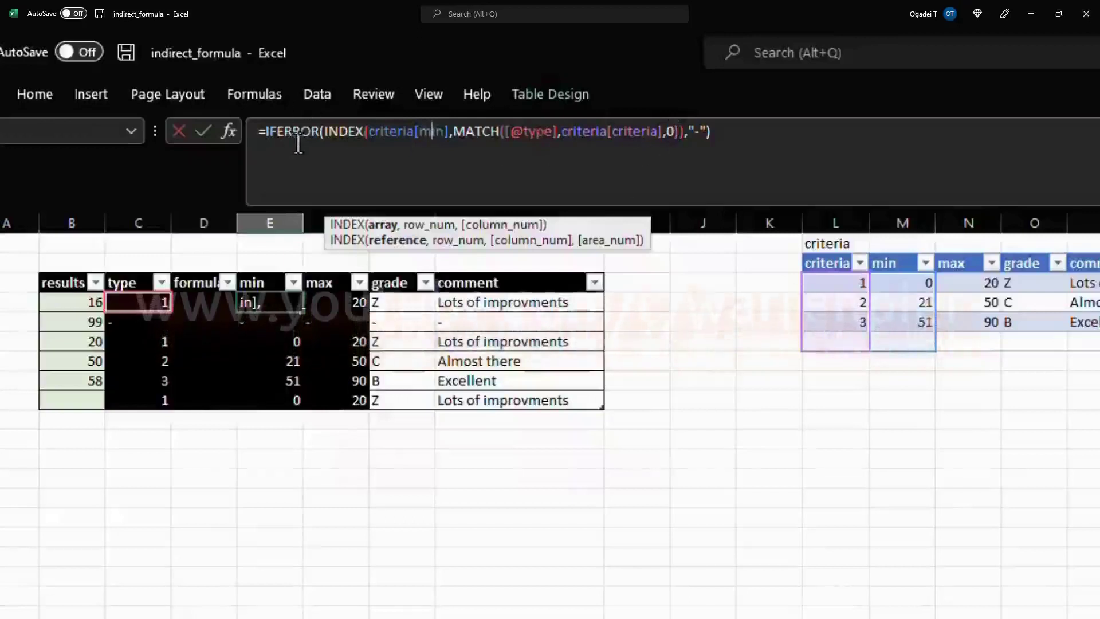
key("Tab")
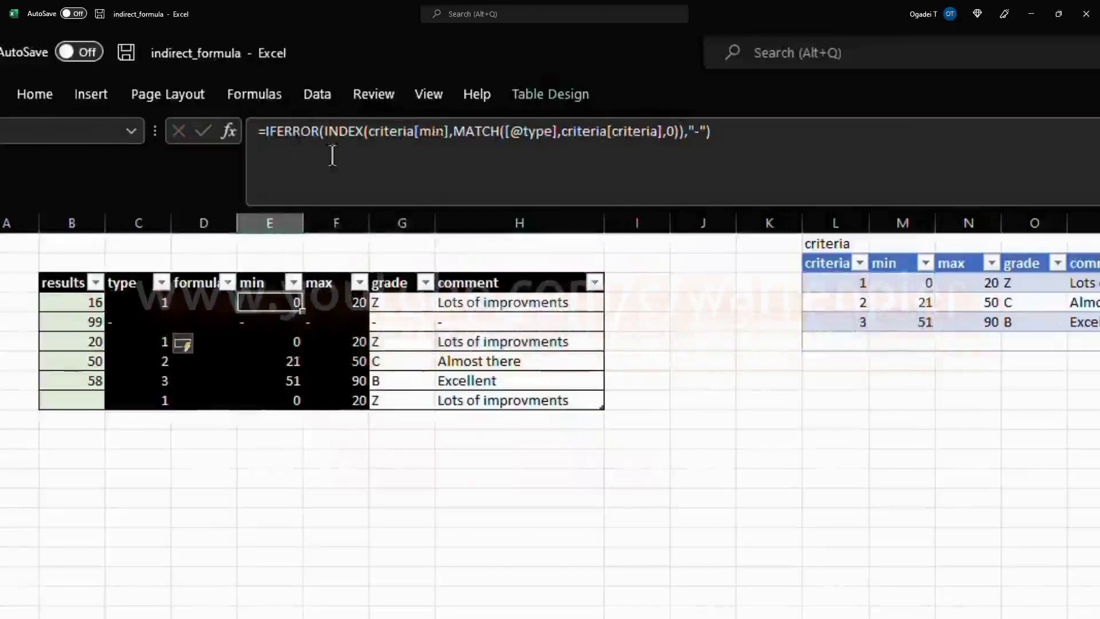
Clear the contents of the max, grade and comment columns in cells F4:H9
key("ctrl+shift+Right")
key("ctrl+shift+Down")
key("Delete")
key("Left")
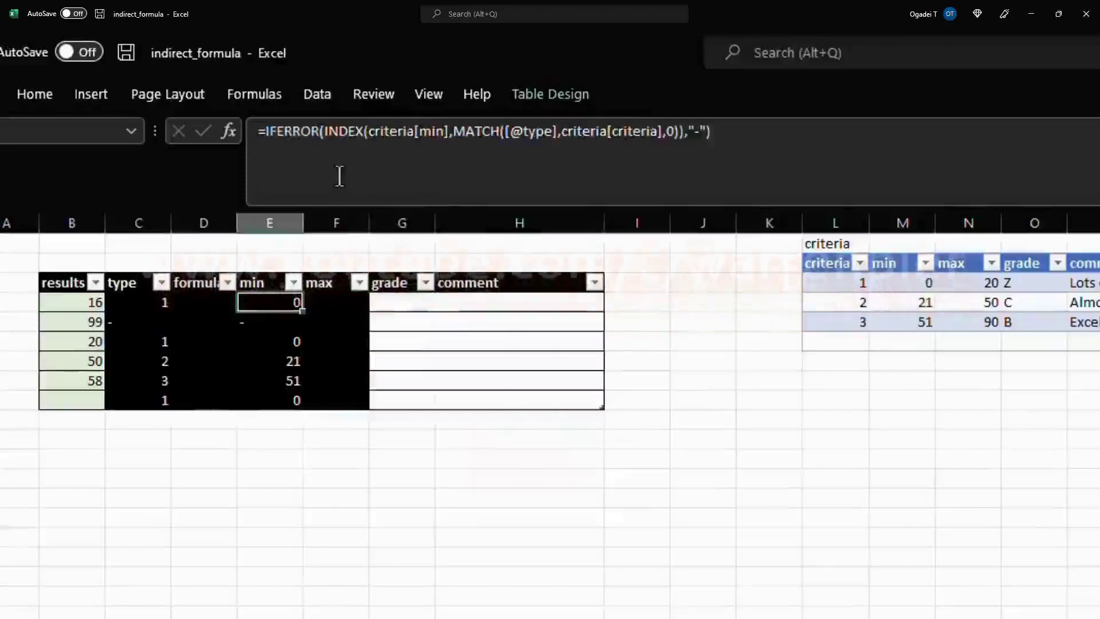
Copy the min formula from E4 into the first max cell, F4
key("ctrl+c")
key("Right")
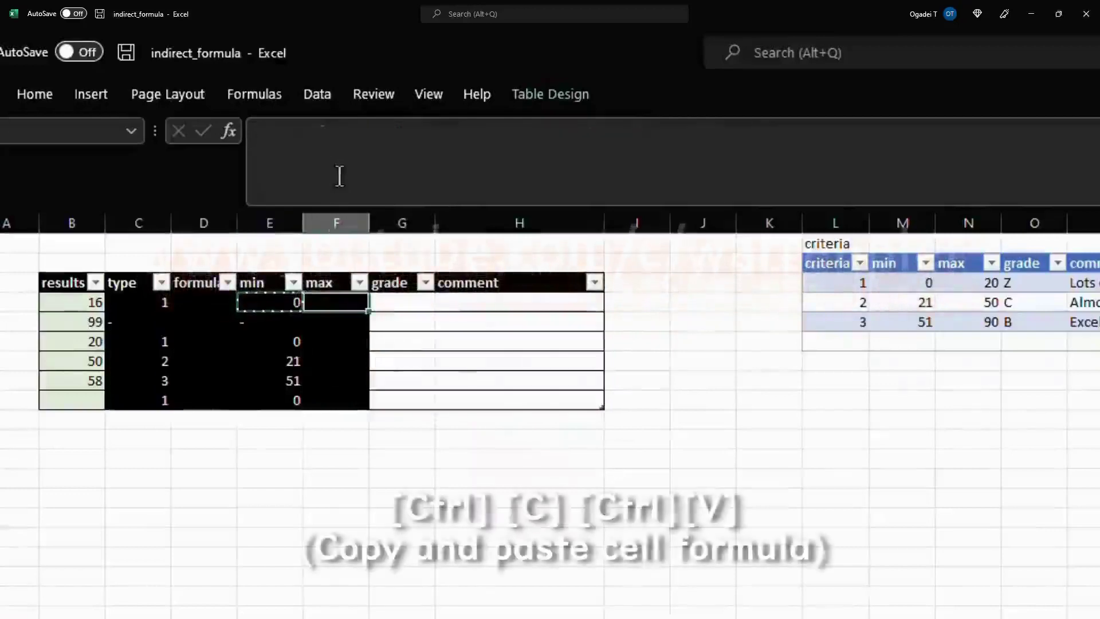
key("ctrl+v")
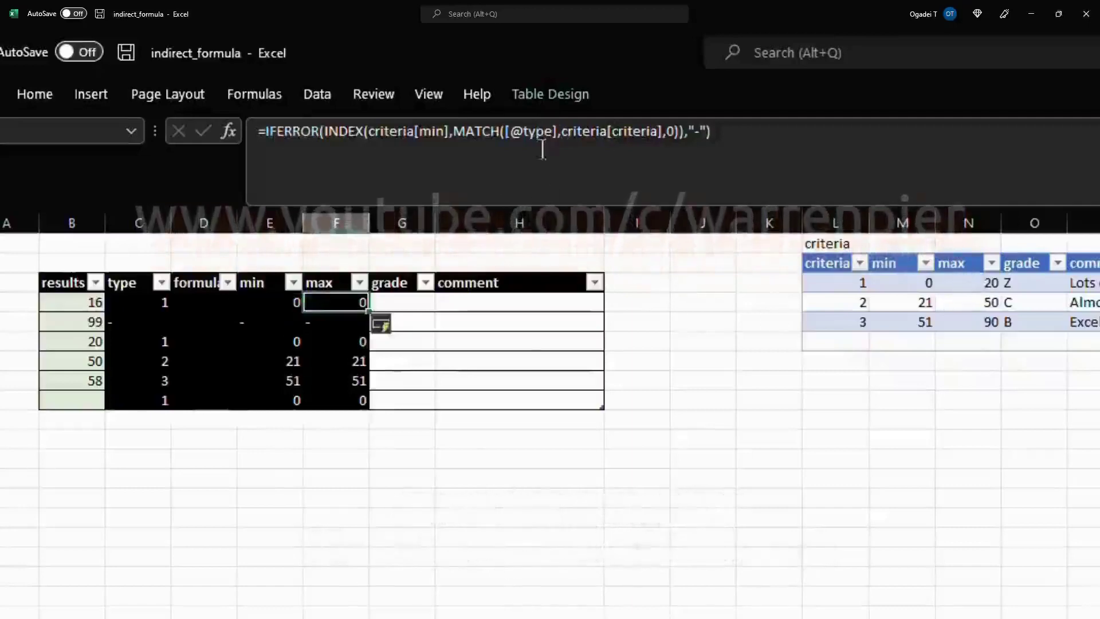
Change the INDEX array in the F4 max formula to criteria[max] and apply it to the column
left_click(422, 127)
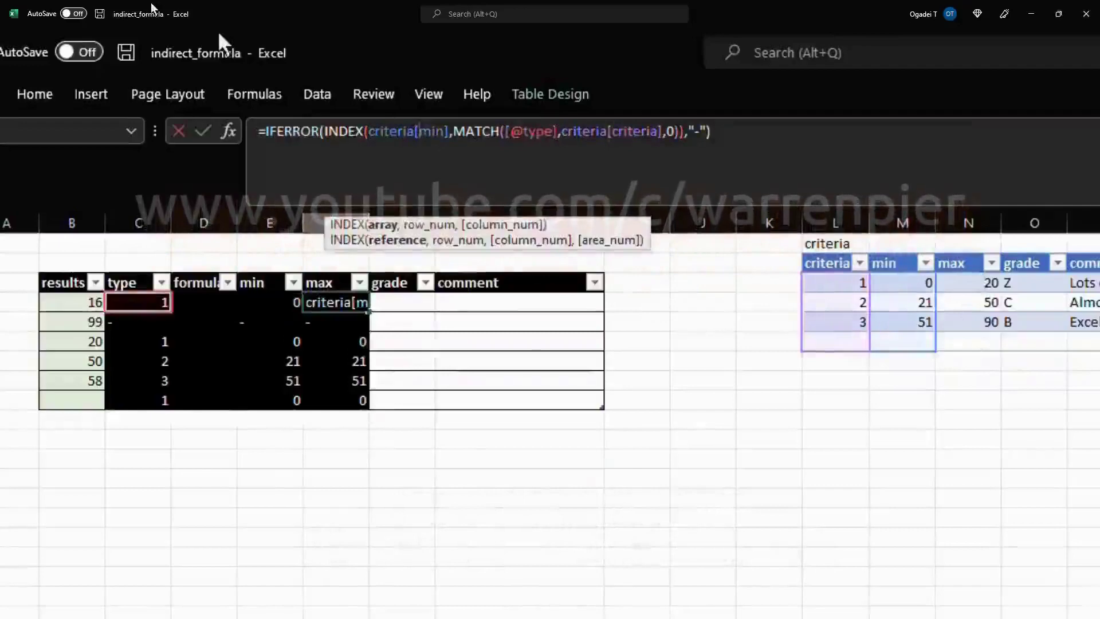
key("Right")
key("Right")
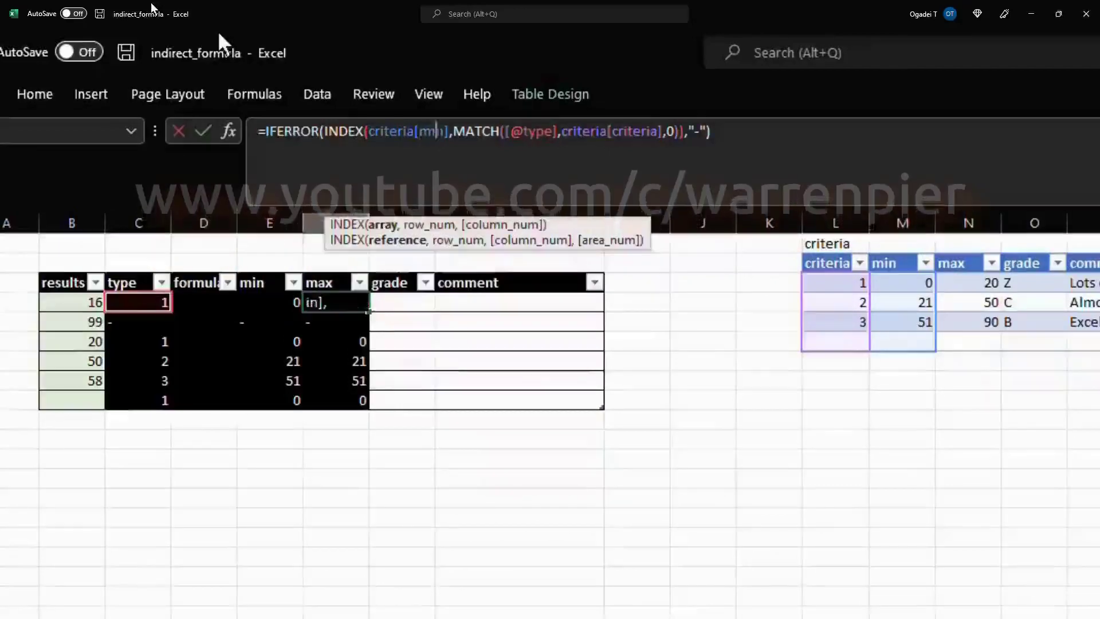
key("BackSpace")
key("BackSpace")
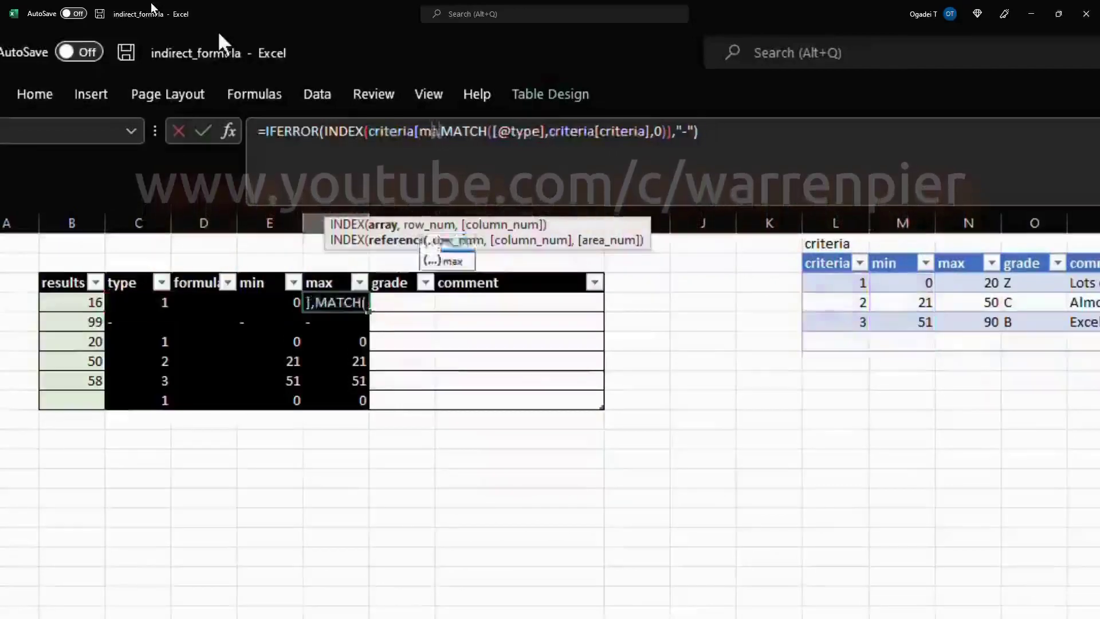
type("ax")
key("Right")
key("Right")
key("Right")
key("Right")
key("Right")
key("Right")
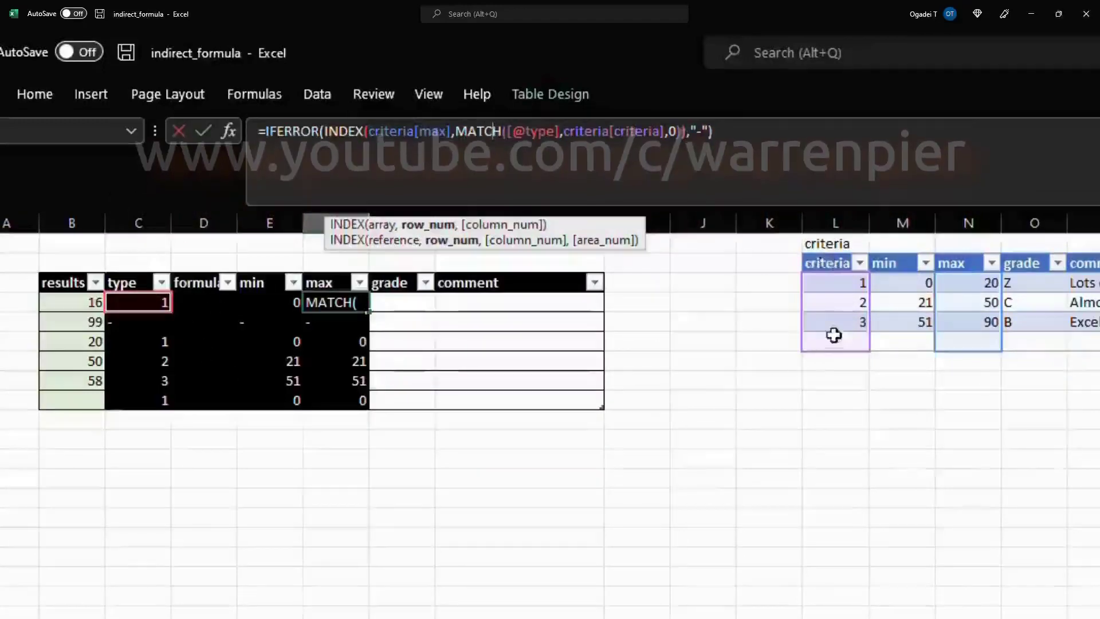
key("ctrl+Return")
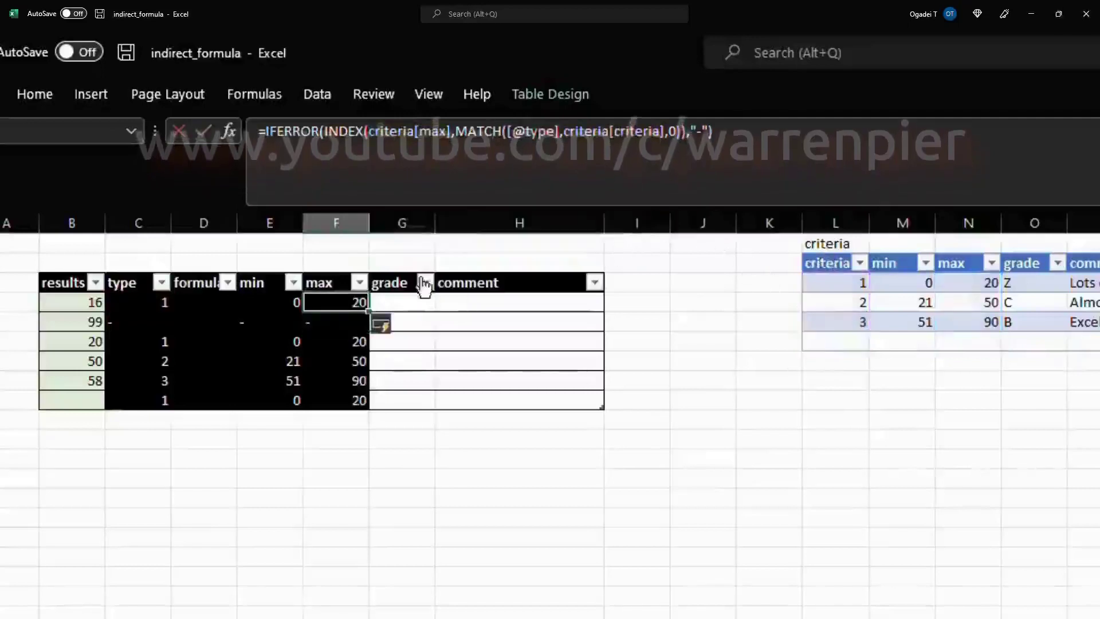
Copy the max formula from F4 into the first grade cell, G4, pasting only the formula
key("ctrl+c")
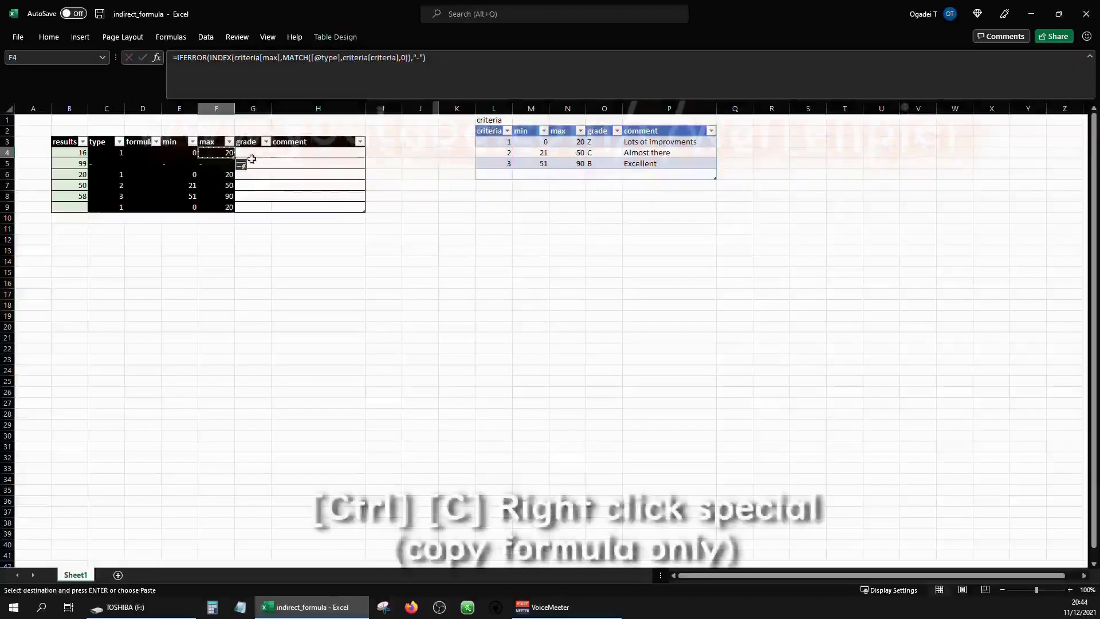
left_click(254, 154)
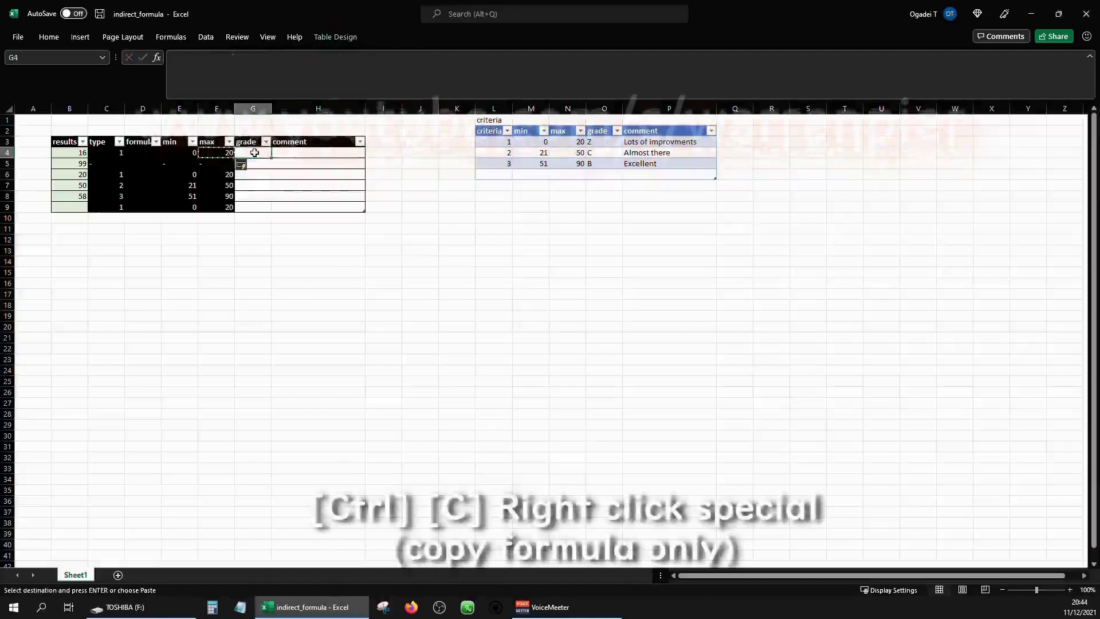
right_click(256, 155)
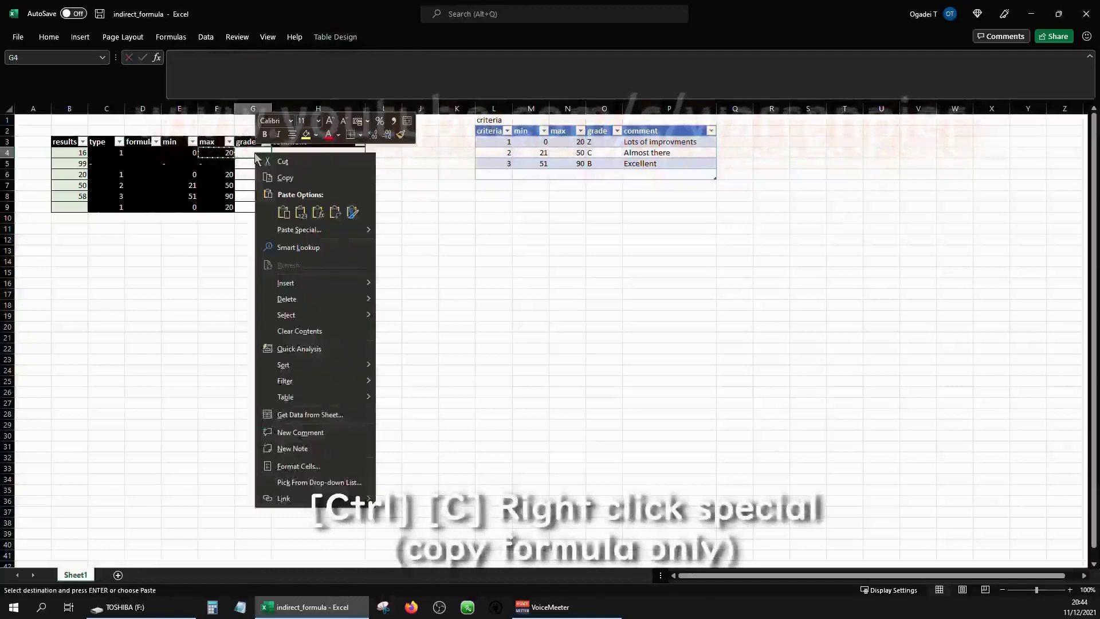
left_click(318, 213)
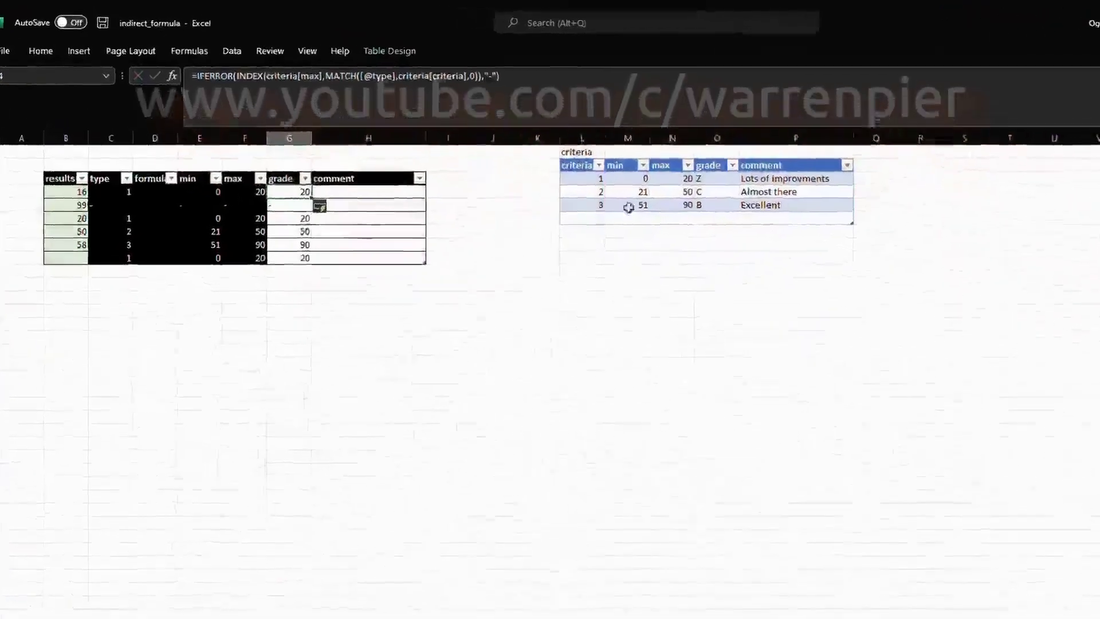
Change the INDEX array in the G4 grade formula to criteria[grade] and apply it to the column
left_click(880, 231)
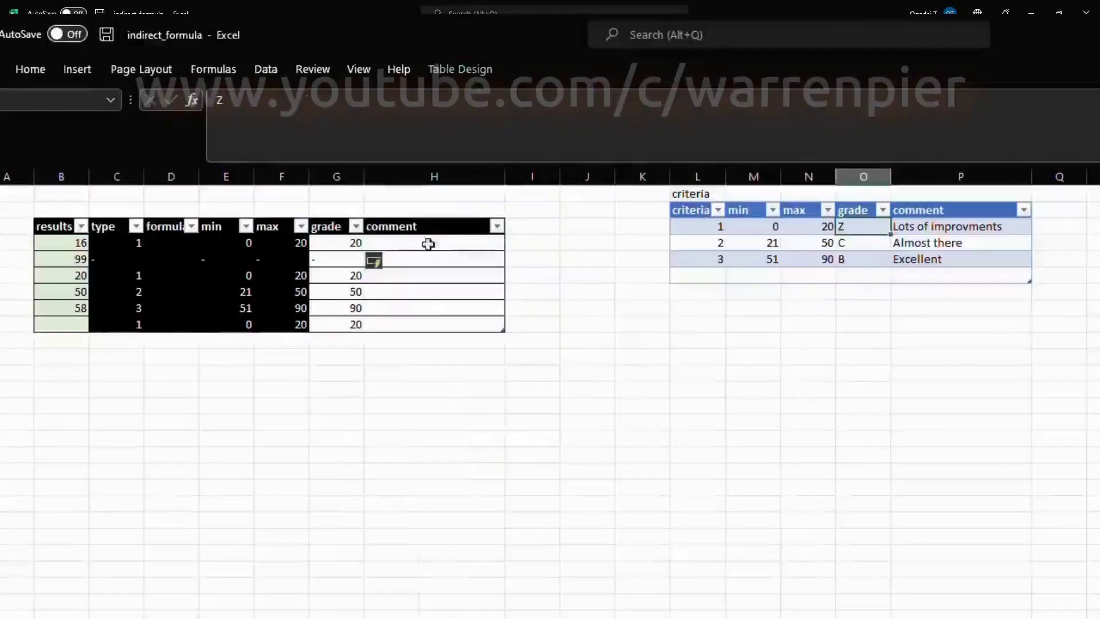
key("Left")
key("Left")
key("Left")
key("Left")
key("Left")
key("Left")
key("Left")
key("Left")
key("Down")
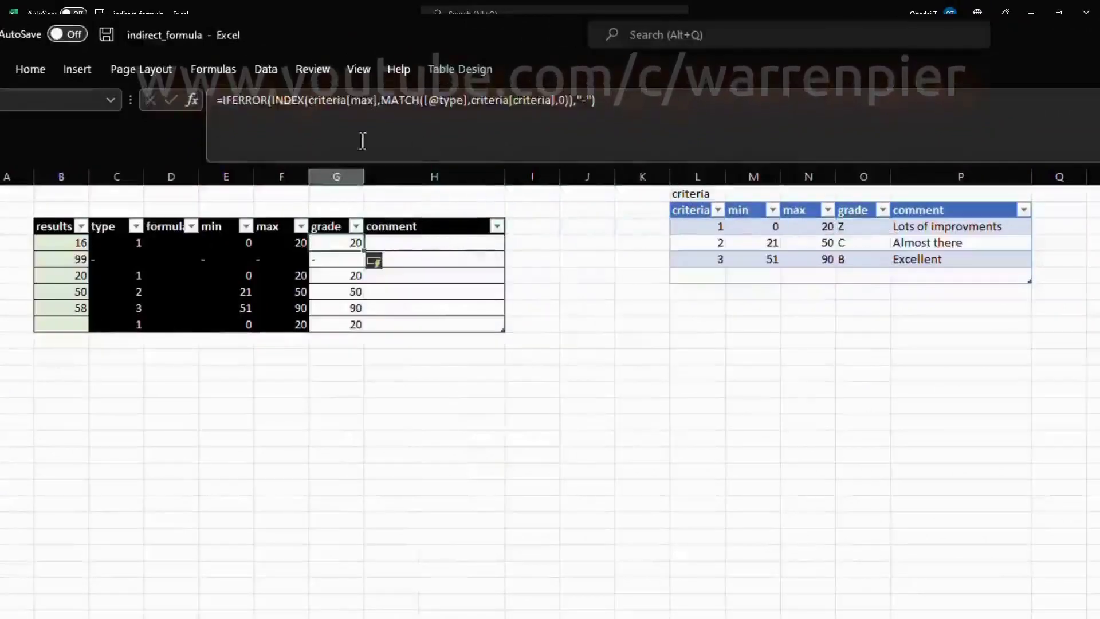
left_click(375, 100)
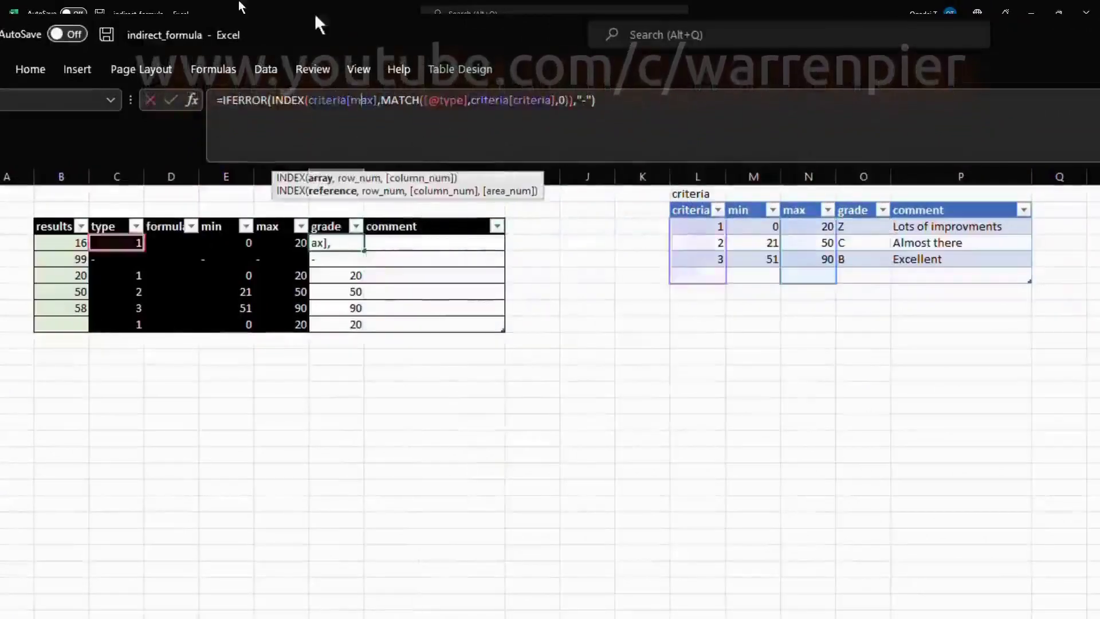
key("BackSpace")
key("BackSpace")
key("BackSpace")
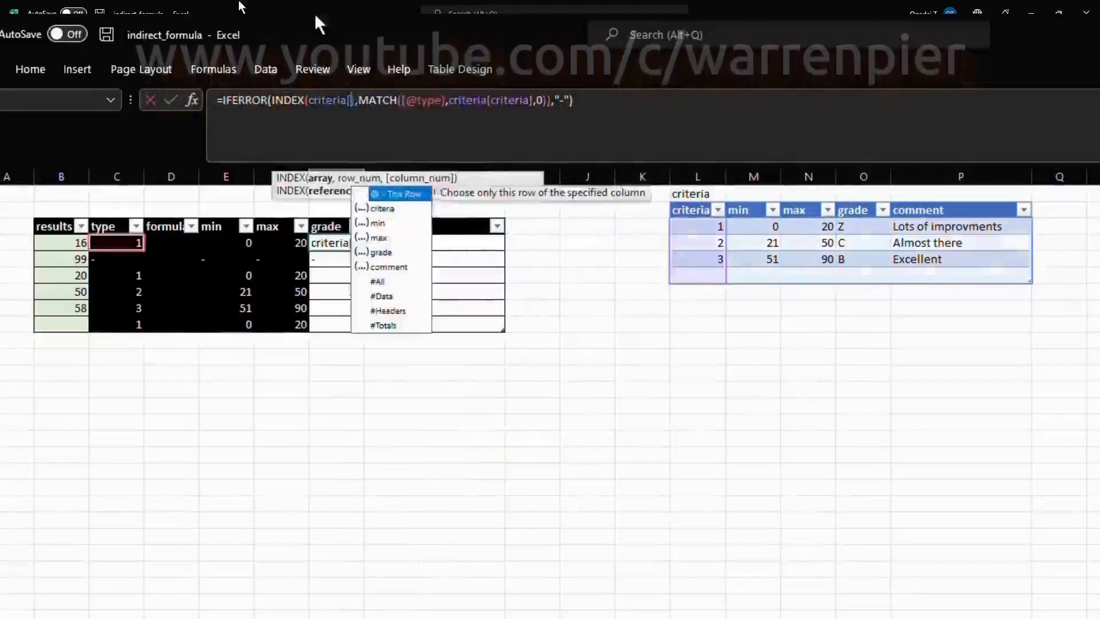
type("grade")
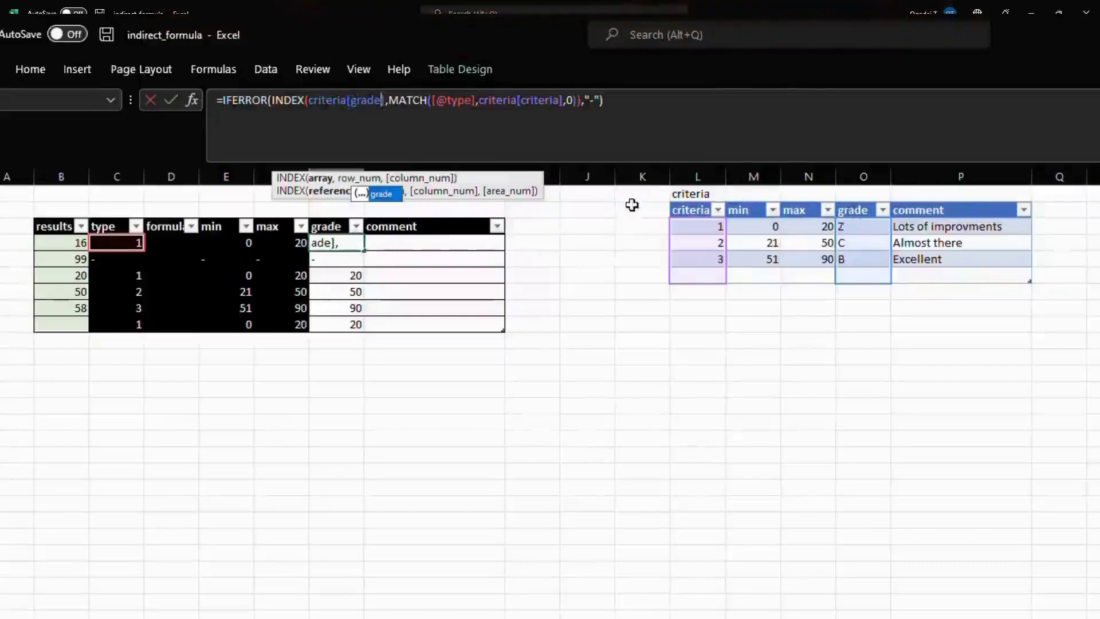
key("ctrl+Return")
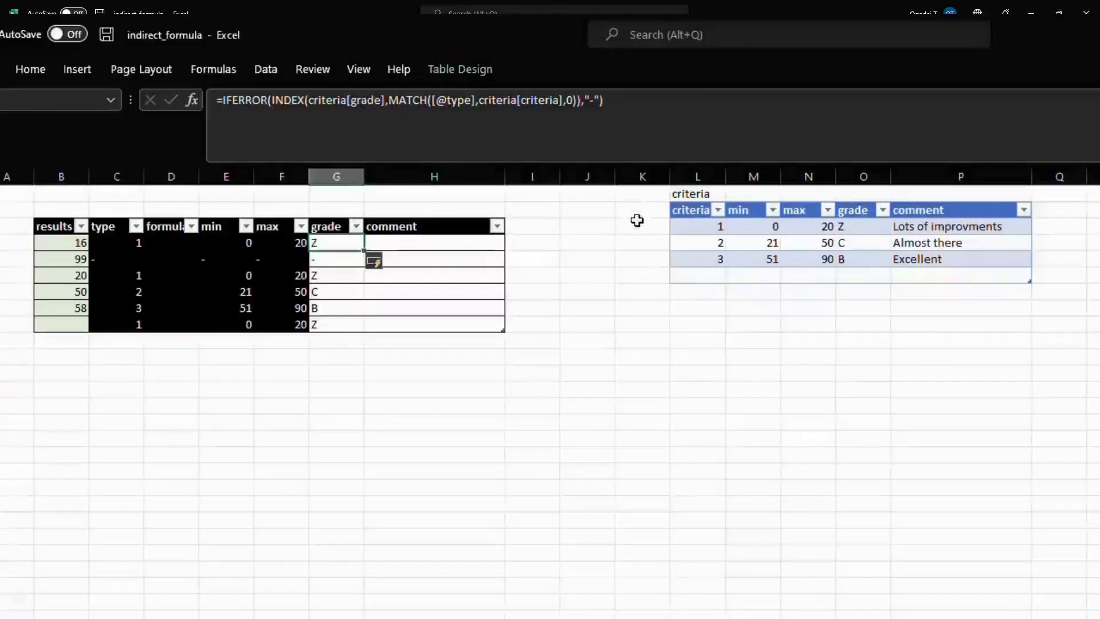
Set the grade for criterion 1 in the criteria table to D
key("Right")
key("Left")
left_click(865, 226)
key("Up")
left_click(866, 227)
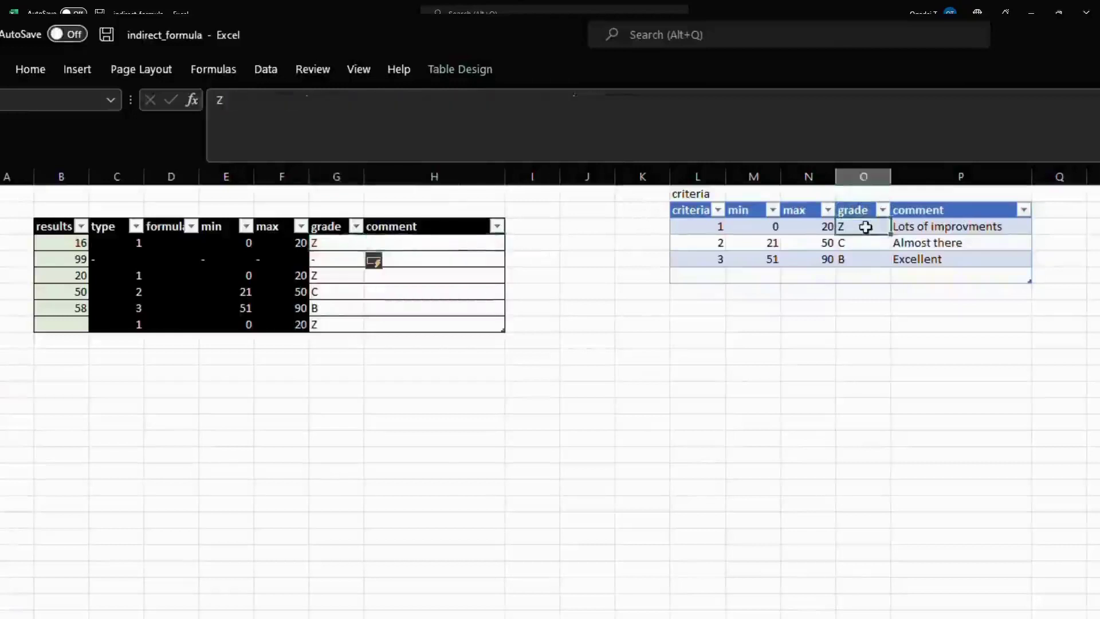
type("D")
key("Return")
key("Up")
key("Up")
key("Down")
key("Left")
key("Left")
key("Left")
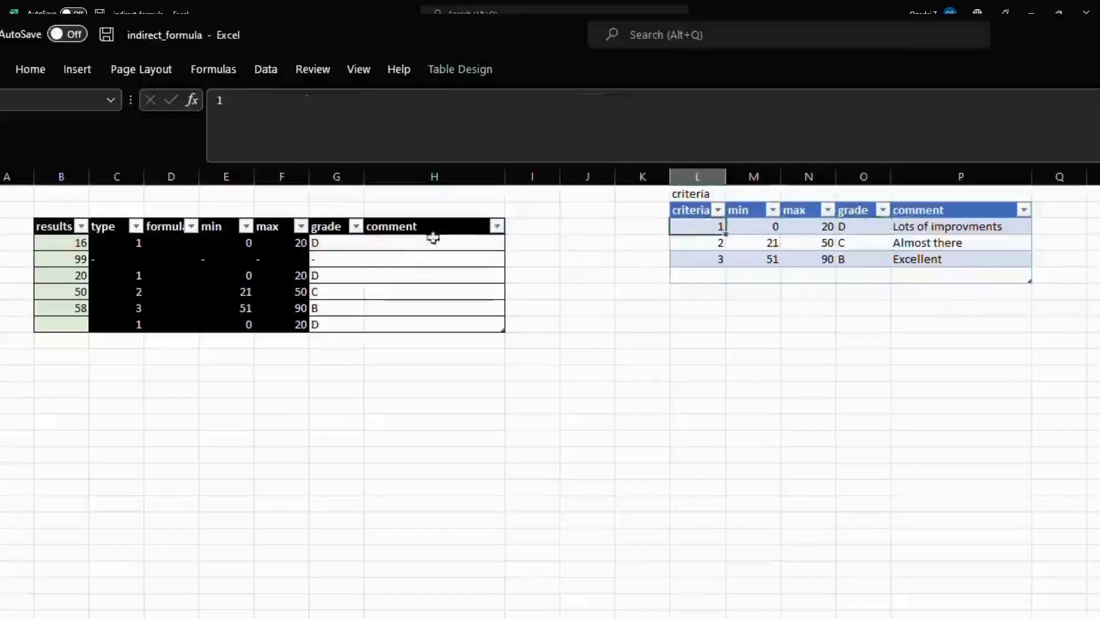
Copy the grade formula from G4 into the first comment cell, H4, pasting only the formula
left_click(329, 246)
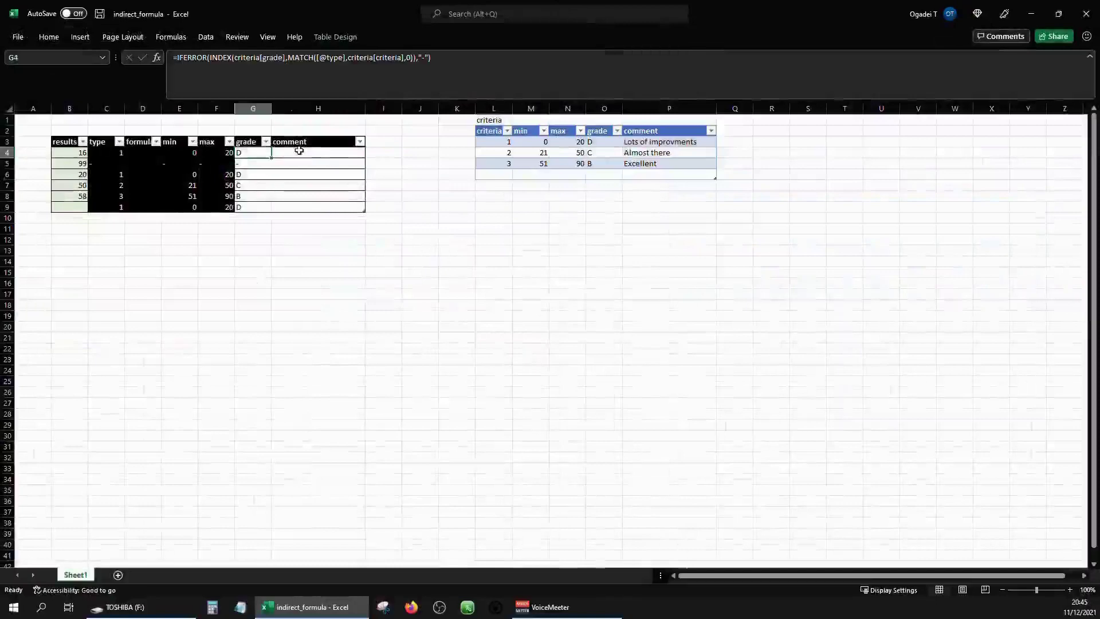
key("ctrl+c")
left_click(299, 150)
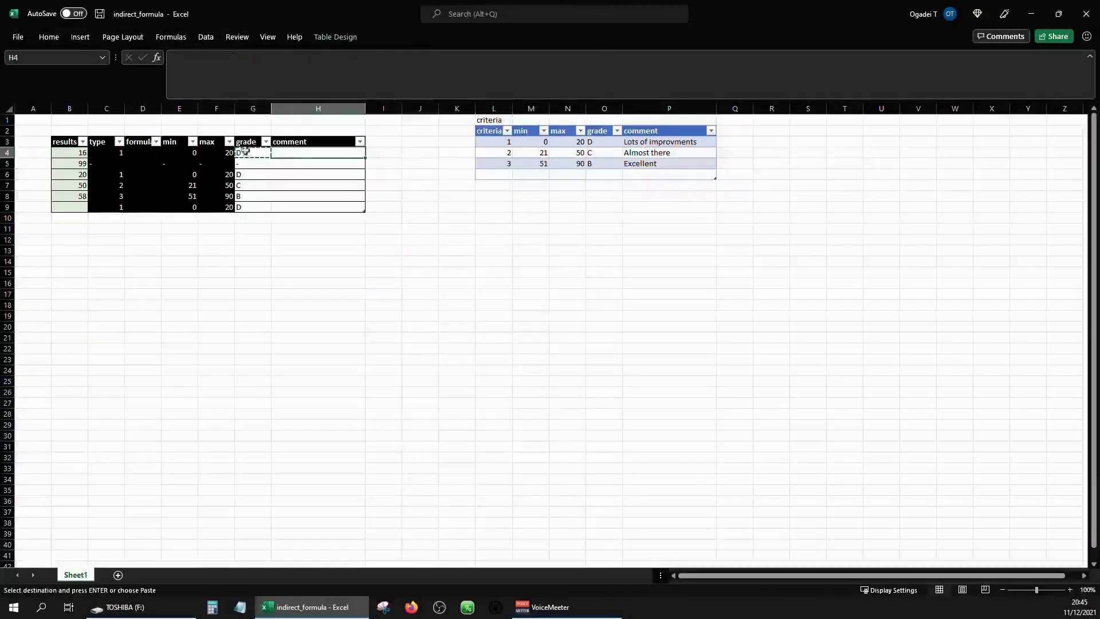
right_click(286, 154)
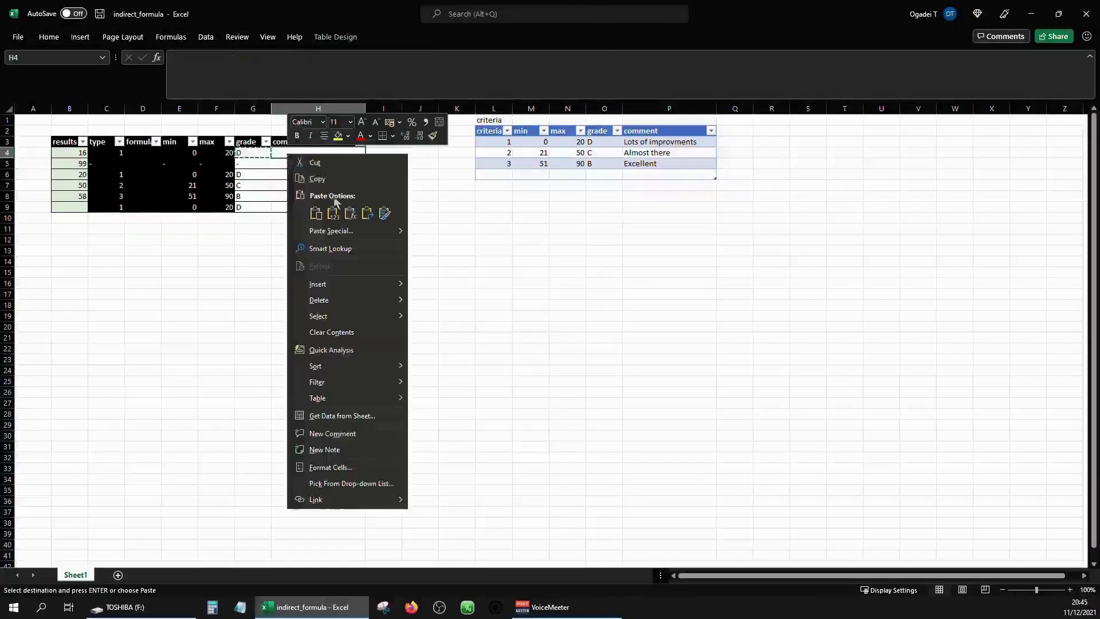
left_click(350, 214)
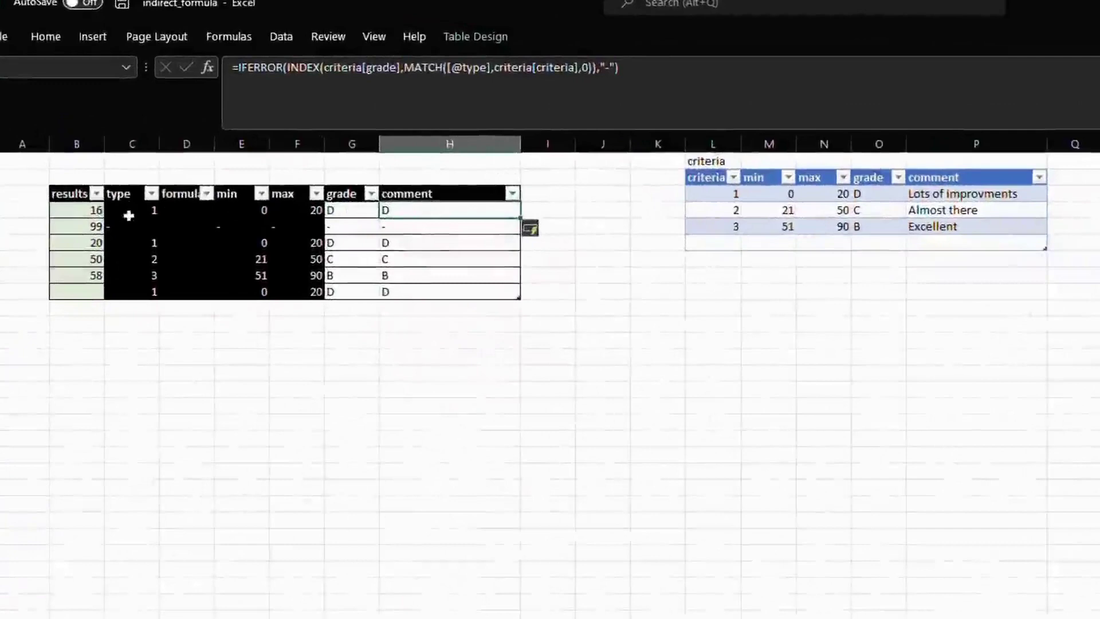
Change the INDEX array in the H4 comment formula to criteria[comment]
left_click(378, 69)
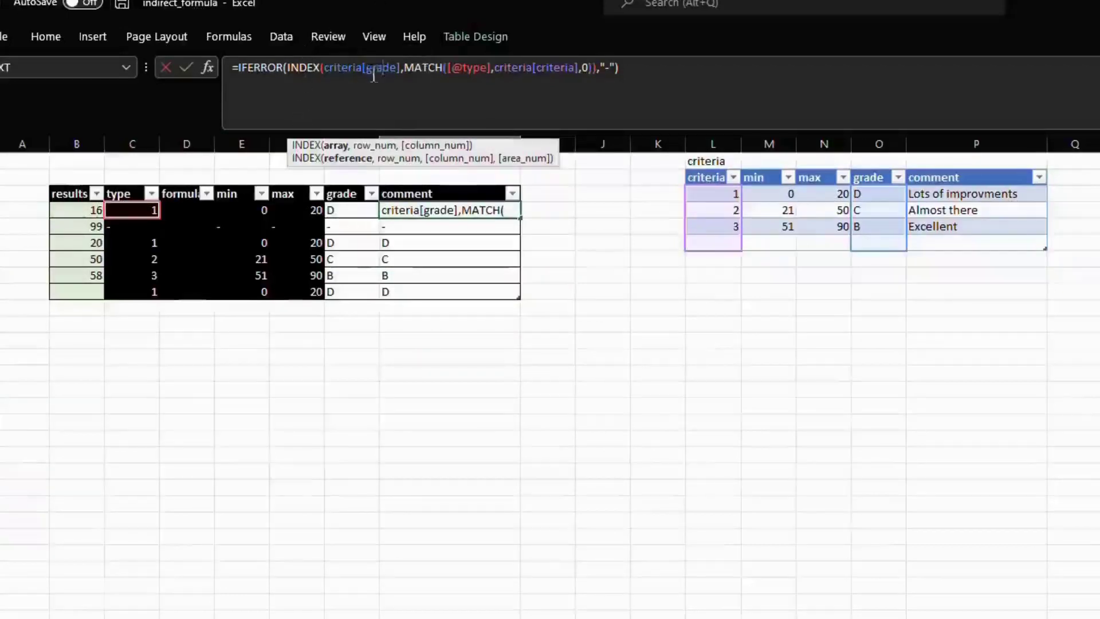
key("Delete")
key("BackSpace")
key("BackSpace")
key("BackSpace")
key("BackSpace")
type("co")
key("Tab")
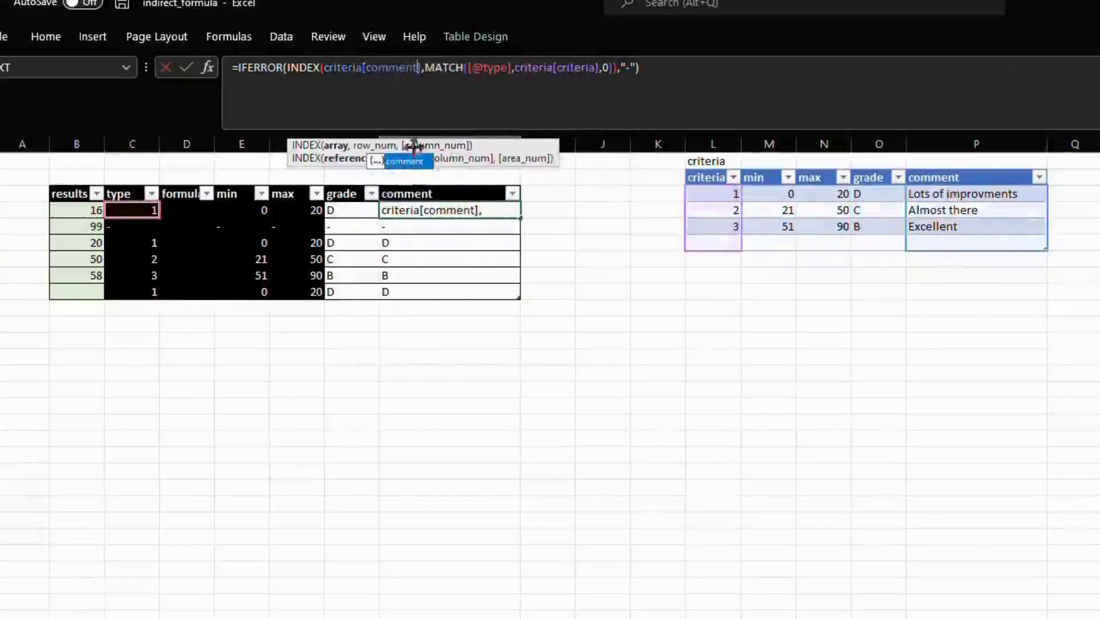
left_click(483, 67)
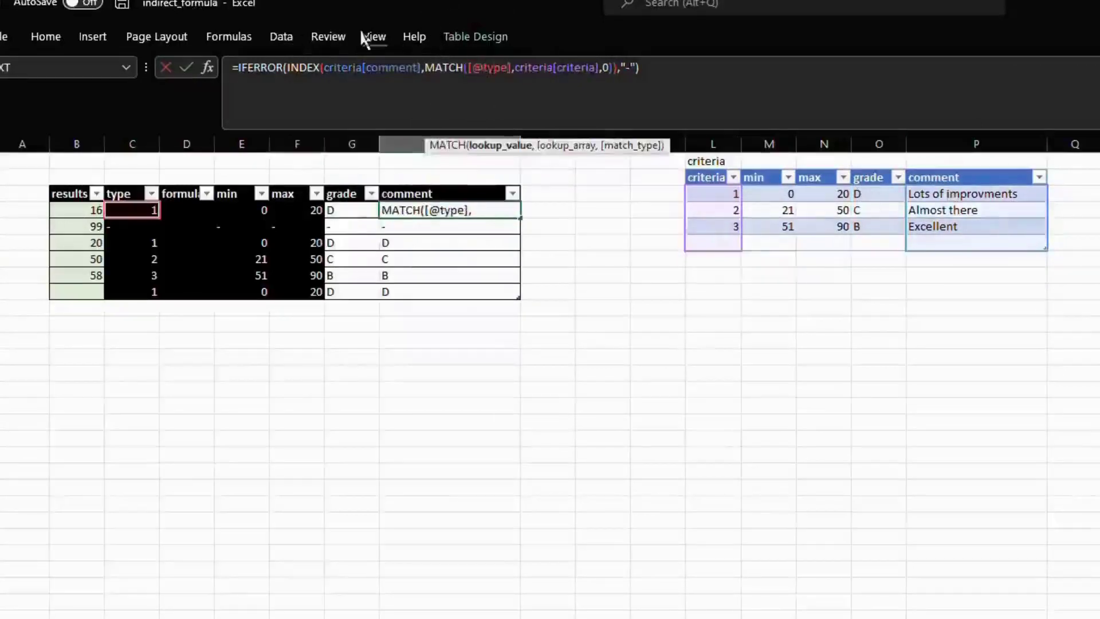
key("BackSpace")
key("BackSpace")
key("BackSpace")
key("BackSpace")
key("BackSpace")
key("Escape")
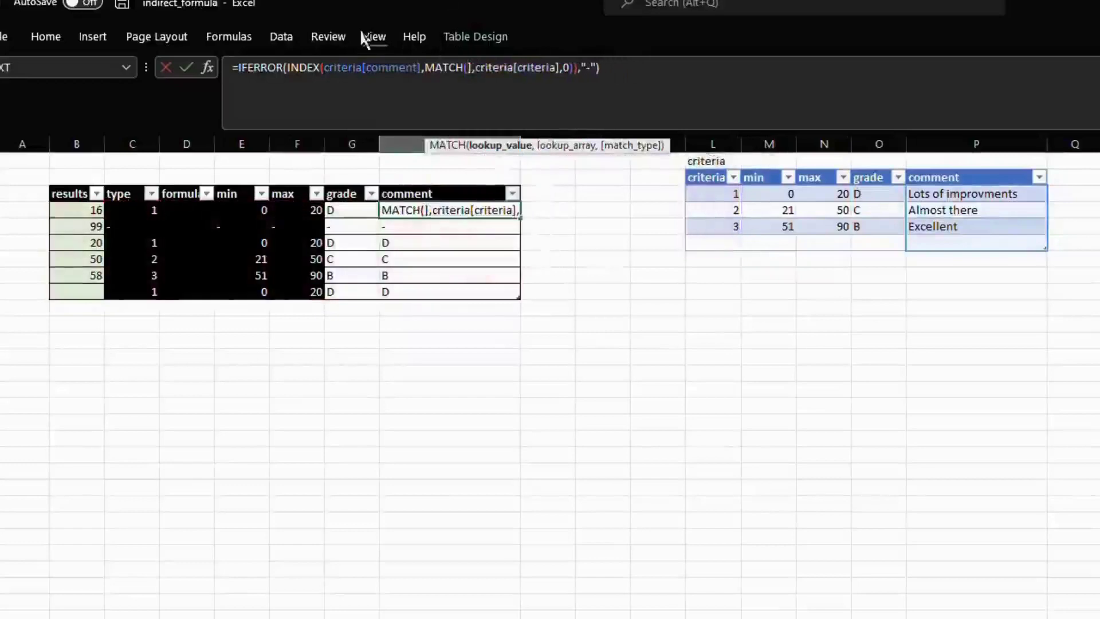
key("BackSpace")
key("Delete")
left_click(280, 179)
key("Down")
key("Down")
key("Right")
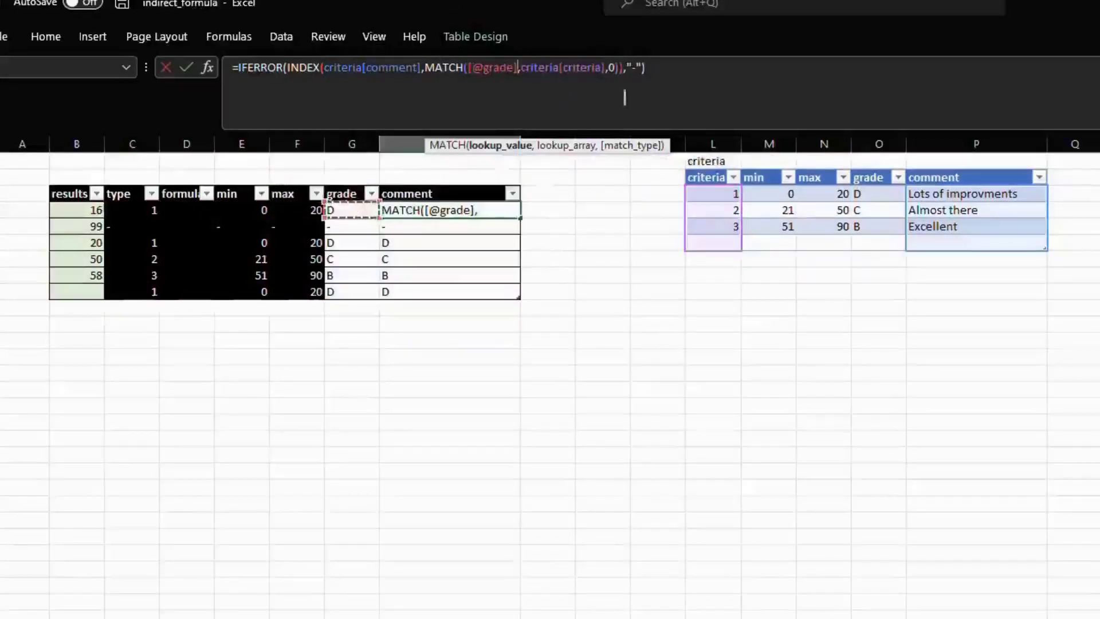
Change the MATCH lookup array in the H4 comment formula to criteria[grade] and apply it to the column
left_click(596, 74)
key("BackSpace")
key("BackSpace")
key("BackSpace")
key("BackSpace")
key("BackSpace")
key("BackSpace")
key("BackSpace")
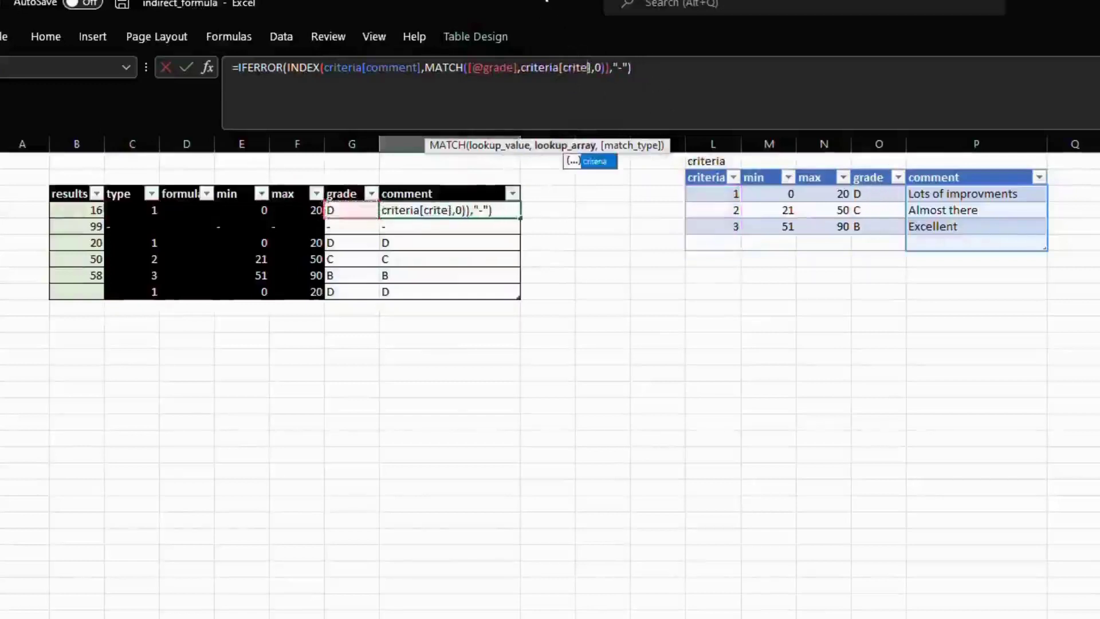
key("BackSpace")
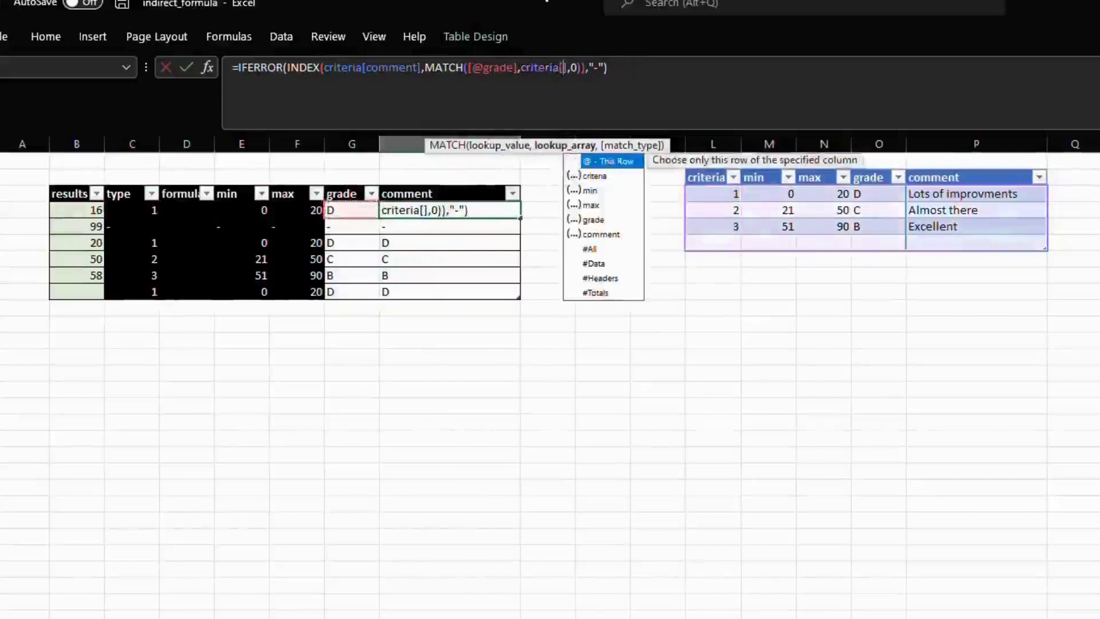
type("grade")
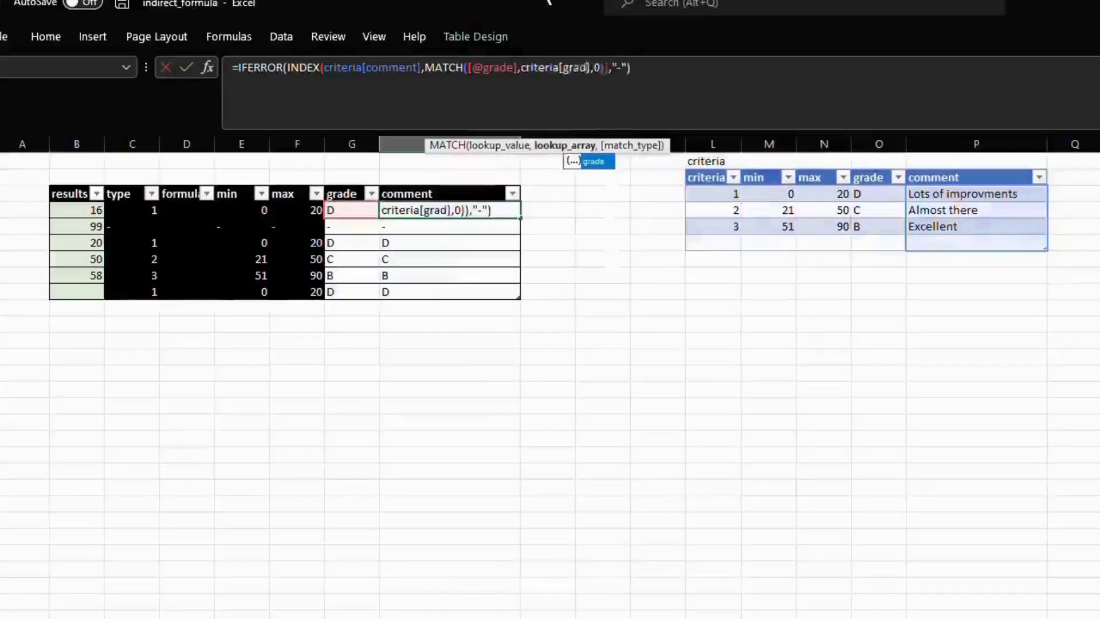
key("Return")
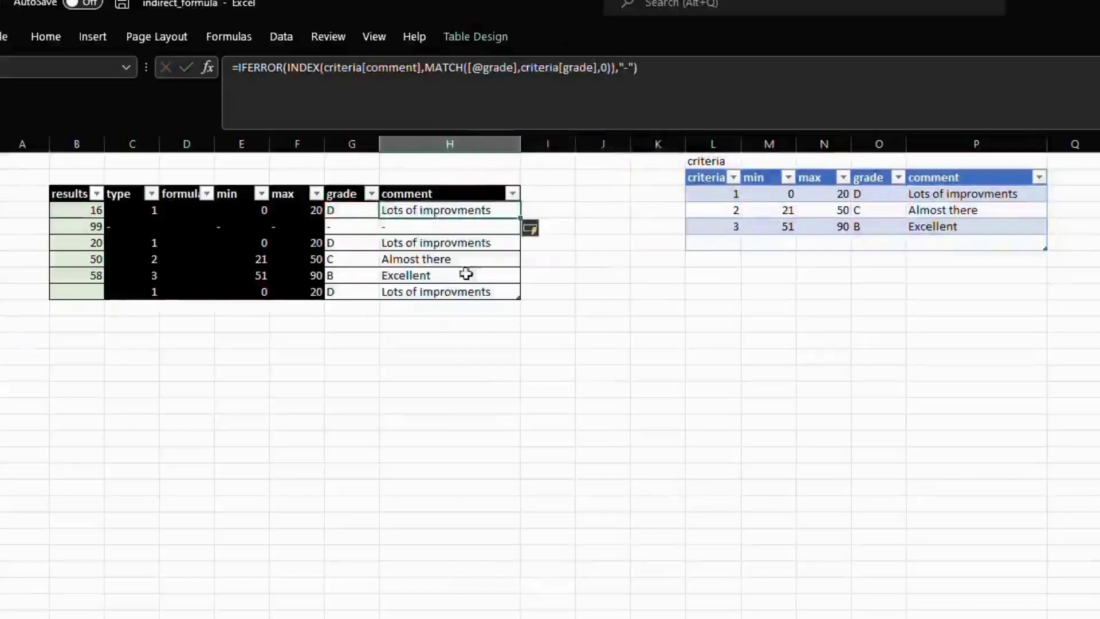
key("Right")
key("Right")
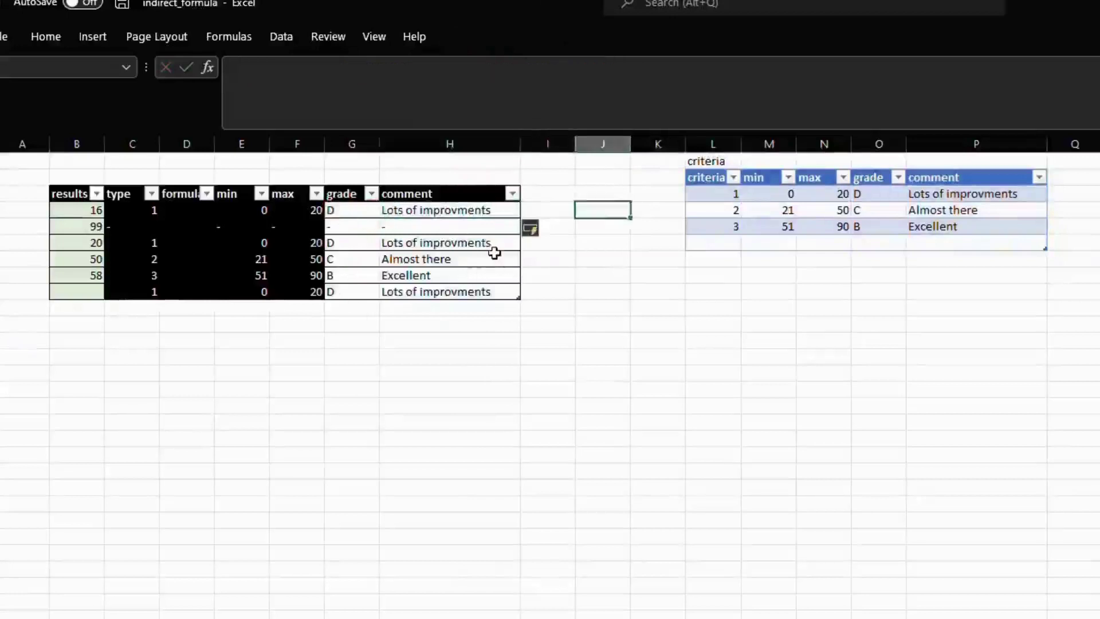